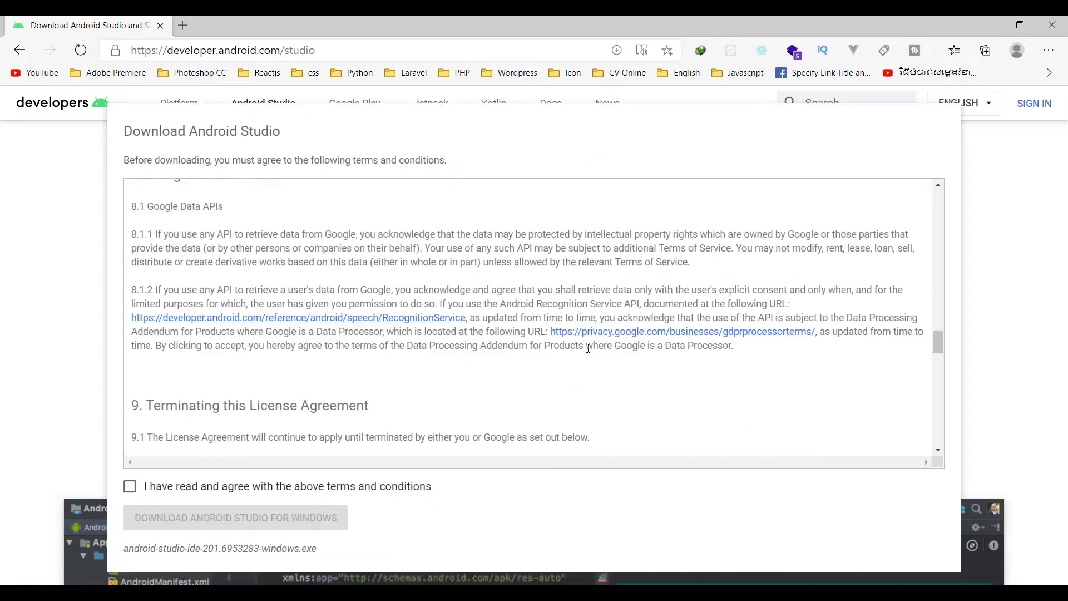
Accept the terms and conditions and download Android Studio for Windows
{"action": "left_click", "coordinate": [129, 489]}
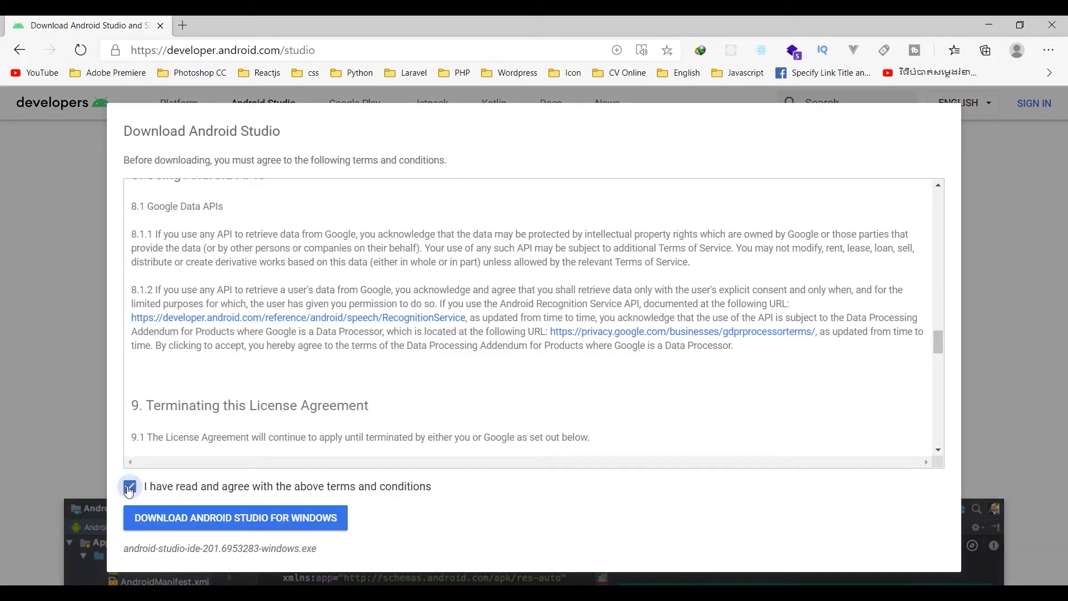
{"action": "left_click", "coordinate": [180, 520]}
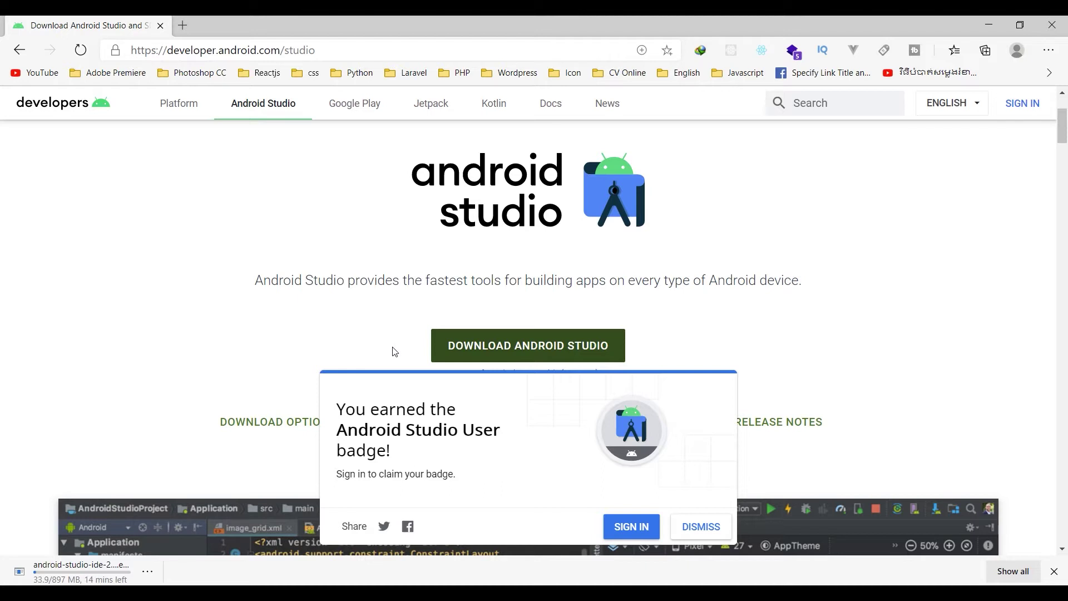
Search the web for "java jdk" in a new tab and open Oracle's Java SE Development Kit 8 downloads page
{"action": "left_click", "coordinate": [182, 25]}
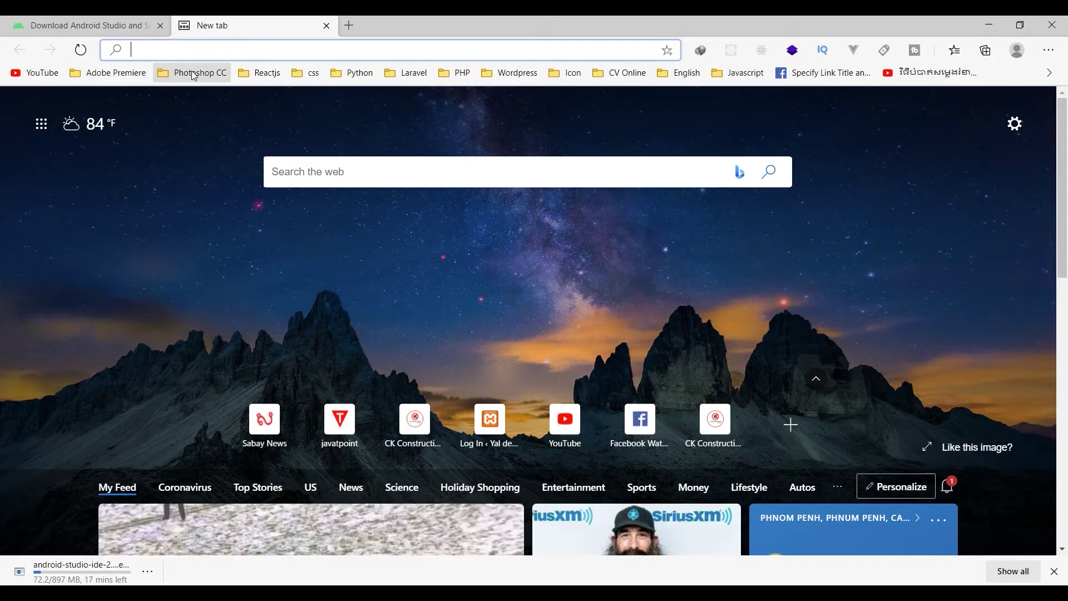
{"action": "type", "text": "java"}
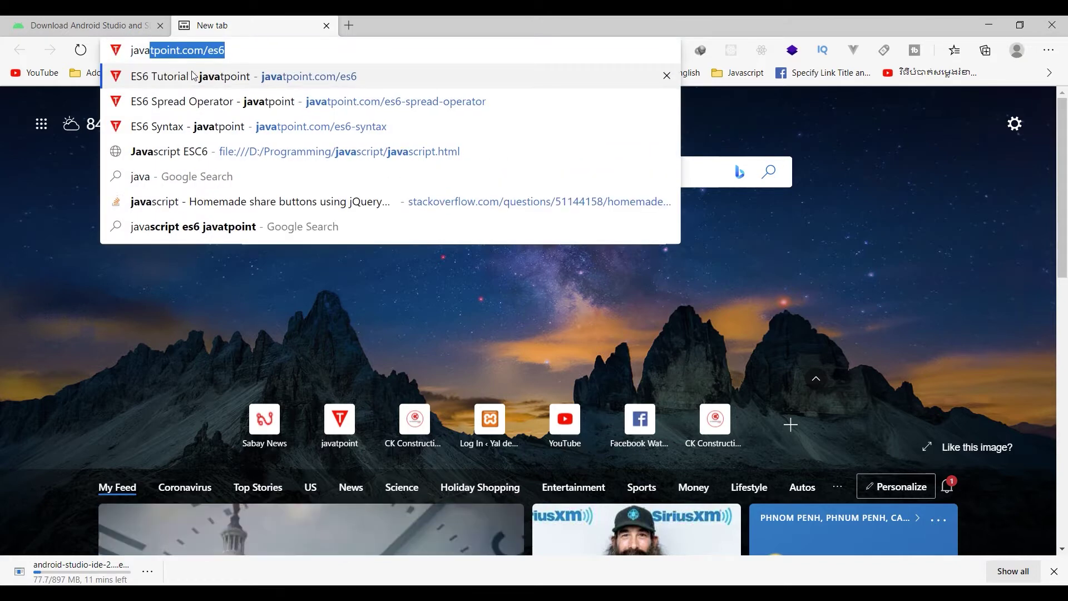
{"action": "type", "text": " jdk"}
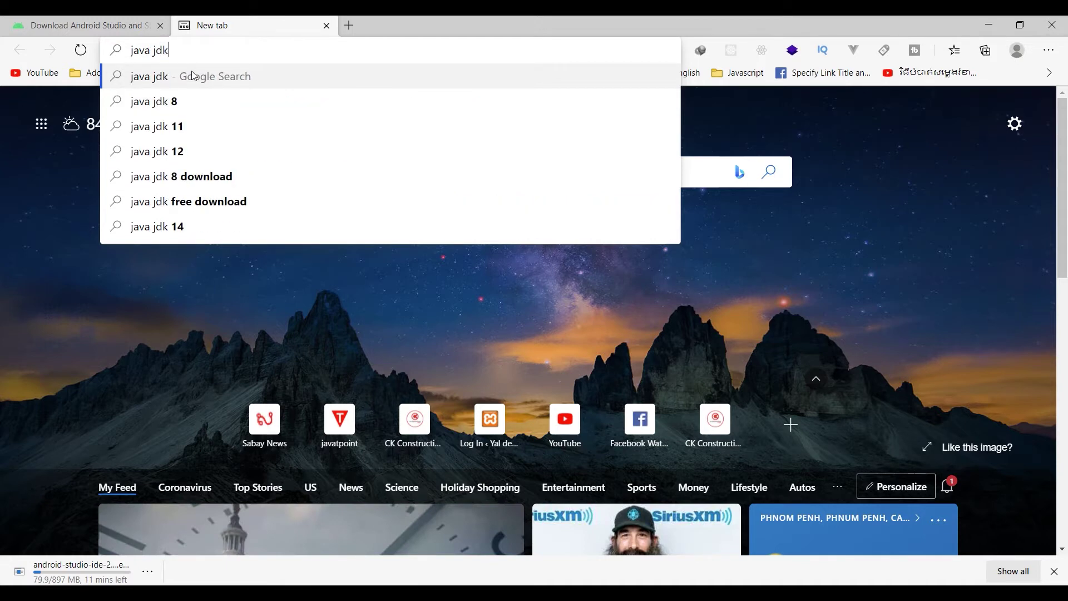
{"action": "key", "text": "Return"}
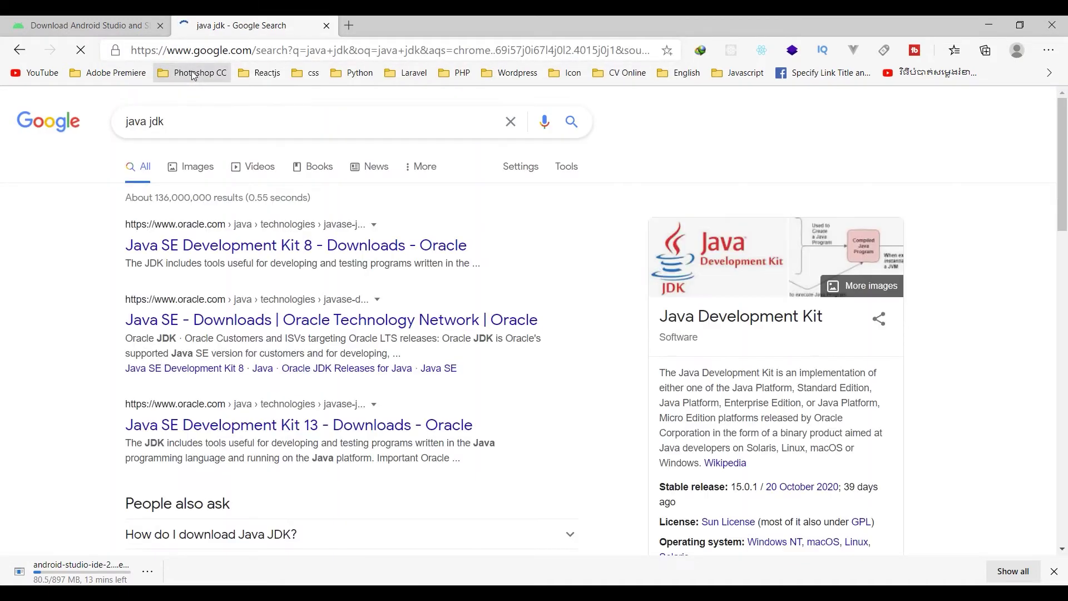
{"action": "left_click", "coordinate": [260, 257]}
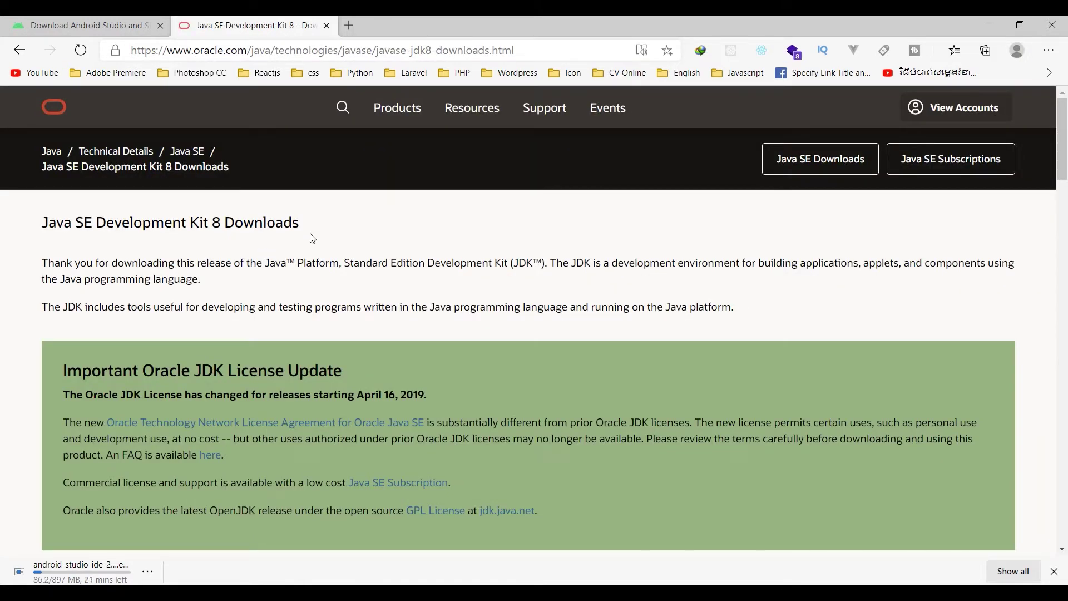
Request the Windows x64 installer jdk-8u271-windows-x64.exe and accept the Oracle Technology Network License Agreement
{"action": "scroll", "coordinate": [328, 234], "scroll_direction": "down", "scroll_amount": 2}
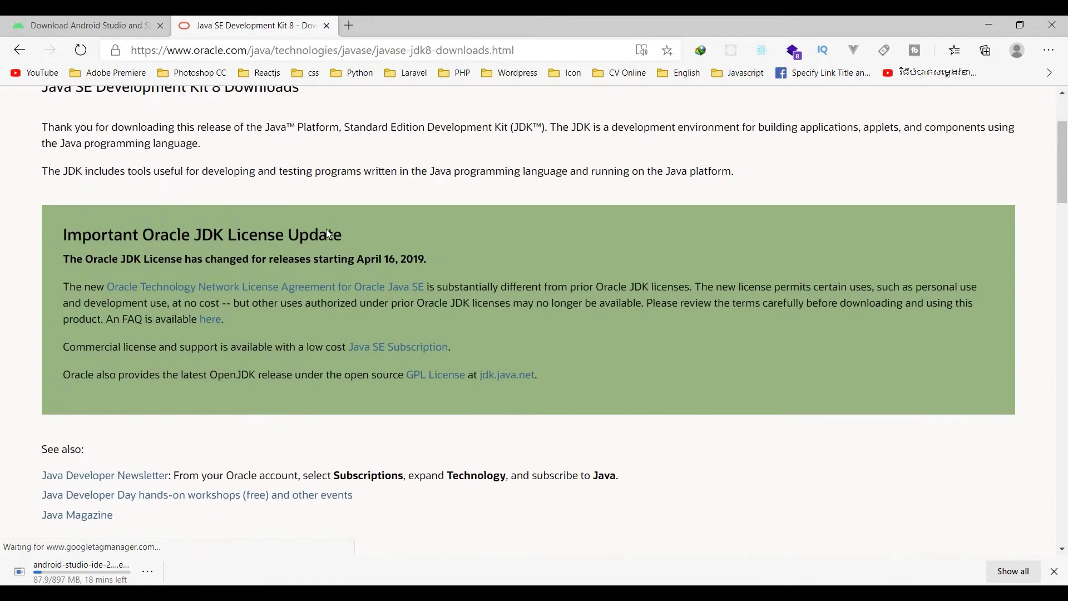
{"action": "scroll", "coordinate": [328, 233], "scroll_direction": "down", "scroll_amount": 5}
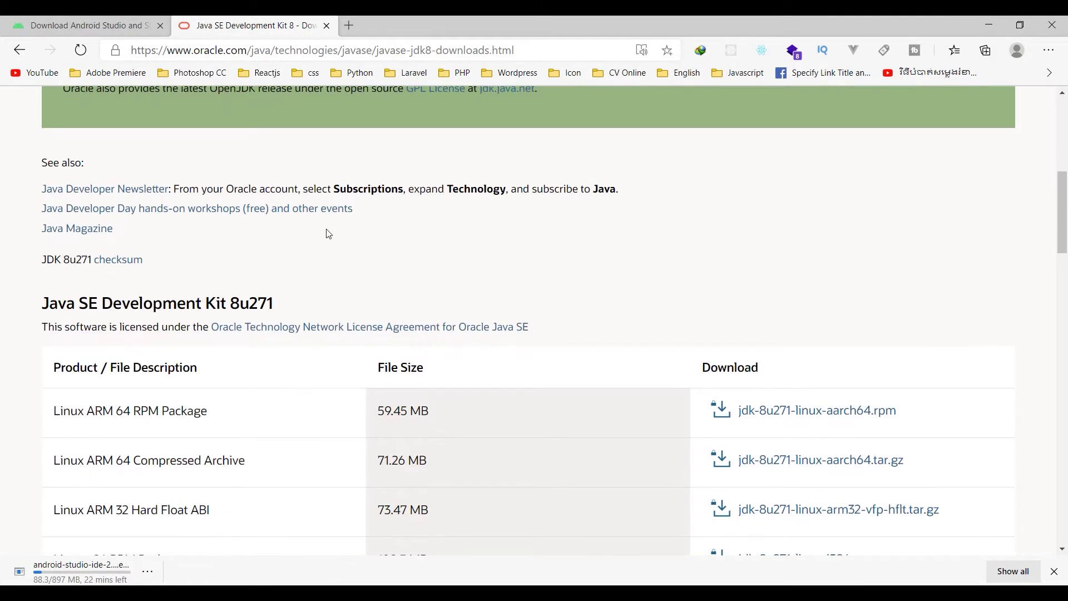
{"action": "scroll", "coordinate": [328, 233], "scroll_direction": "down", "scroll_amount": 2}
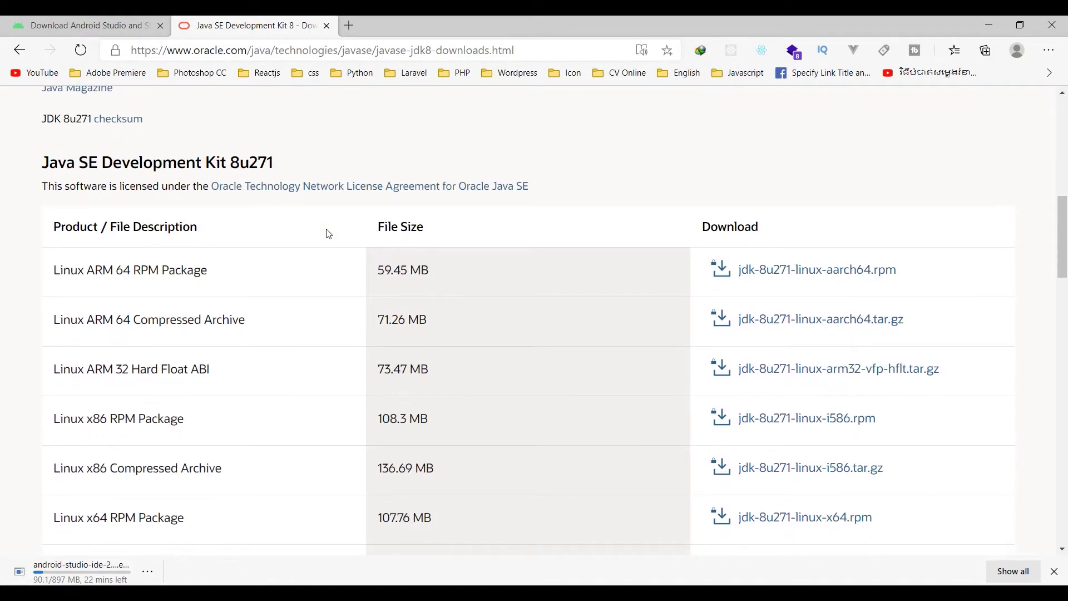
{"action": "scroll", "coordinate": [329, 233], "scroll_direction": "down", "scroll_amount": 5}
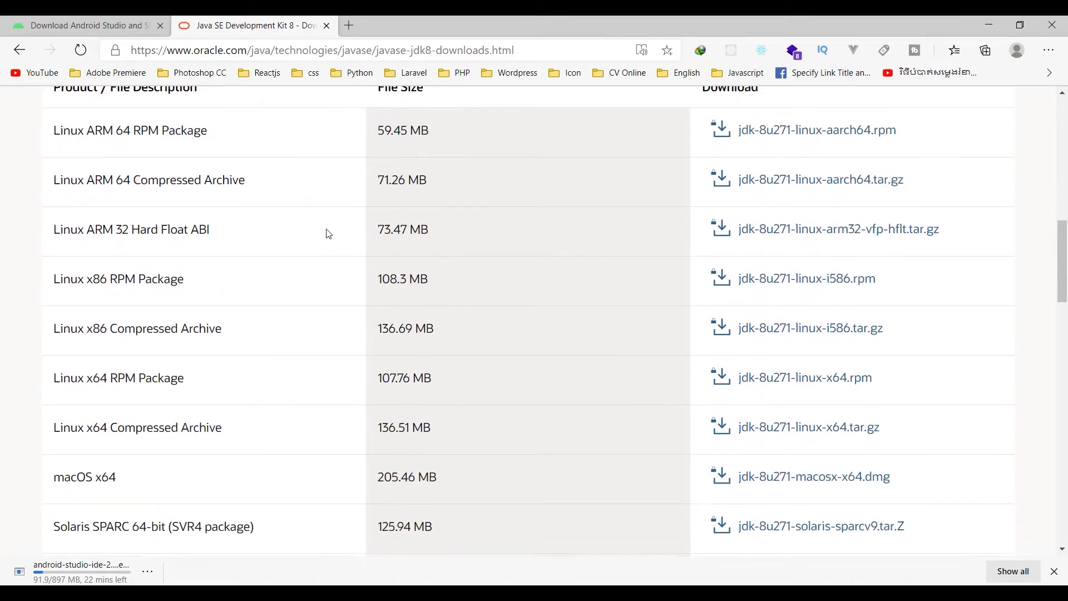
{"action": "scroll", "coordinate": [328, 234], "scroll_direction": "down", "scroll_amount": 2}
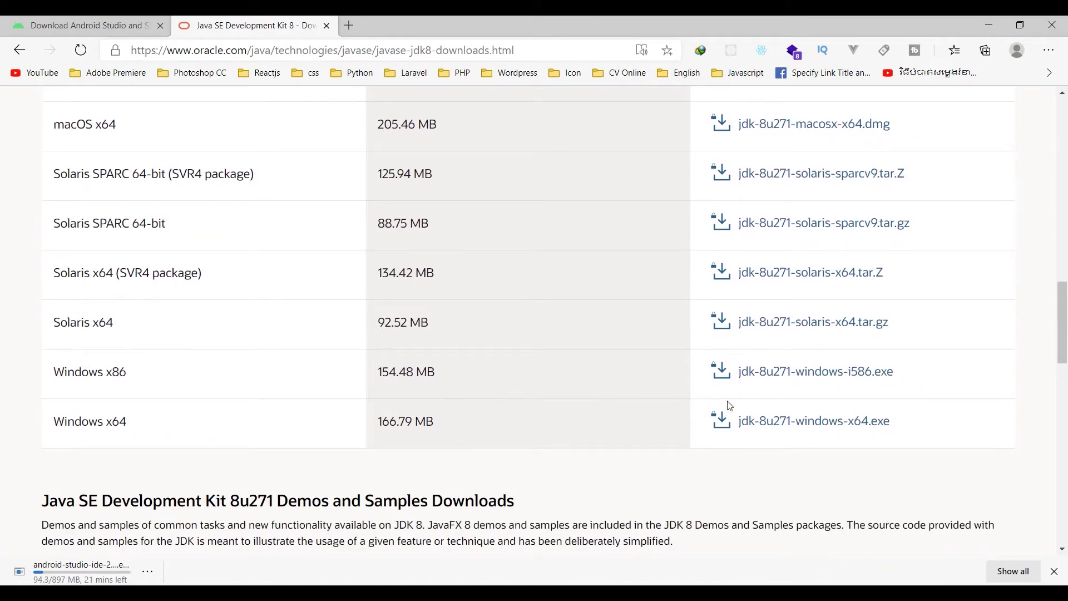
{"action": "left_click", "coordinate": [814, 421]}
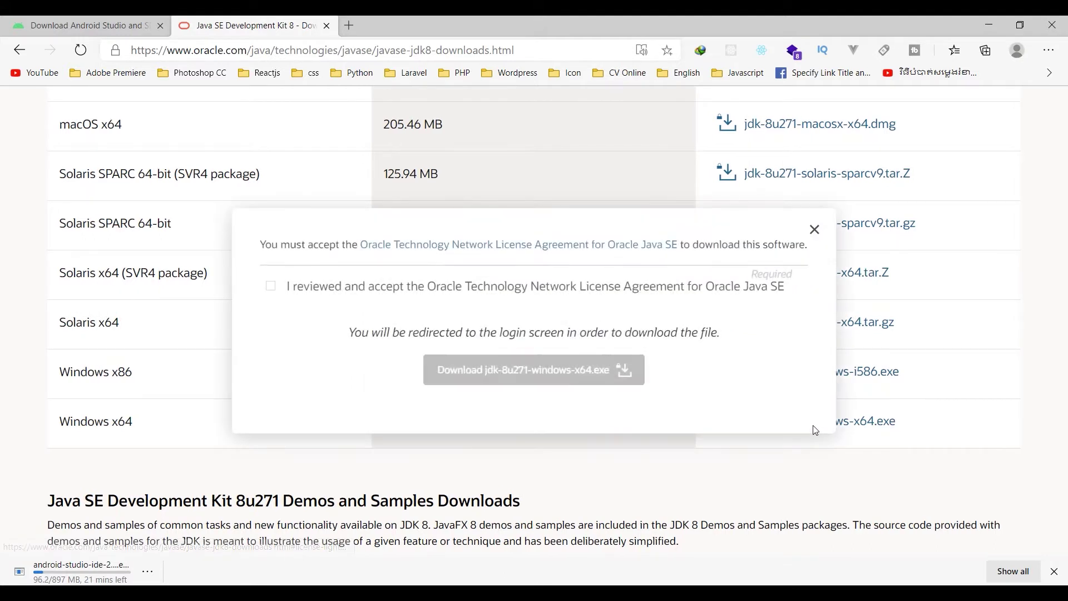
{"action": "left_click", "coordinate": [276, 287]}
{"action": "left_click", "coordinate": [497, 373]}
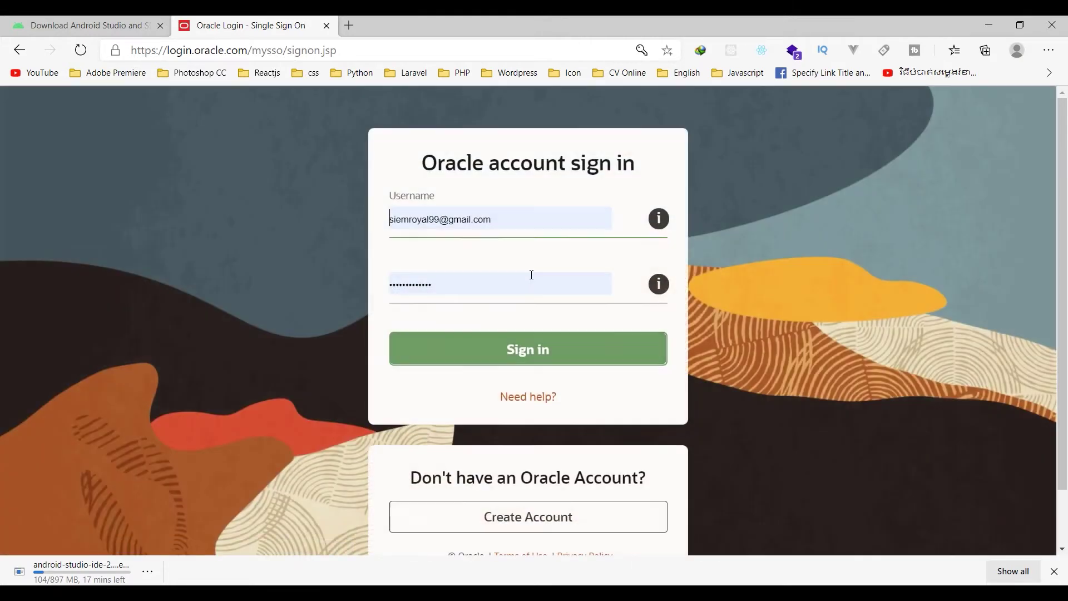
Enter the Oracle account password and sign in to start the JDK download
{"action": "scroll", "coordinate": [537, 246], "scroll_direction": "down", "scroll_amount": 2}
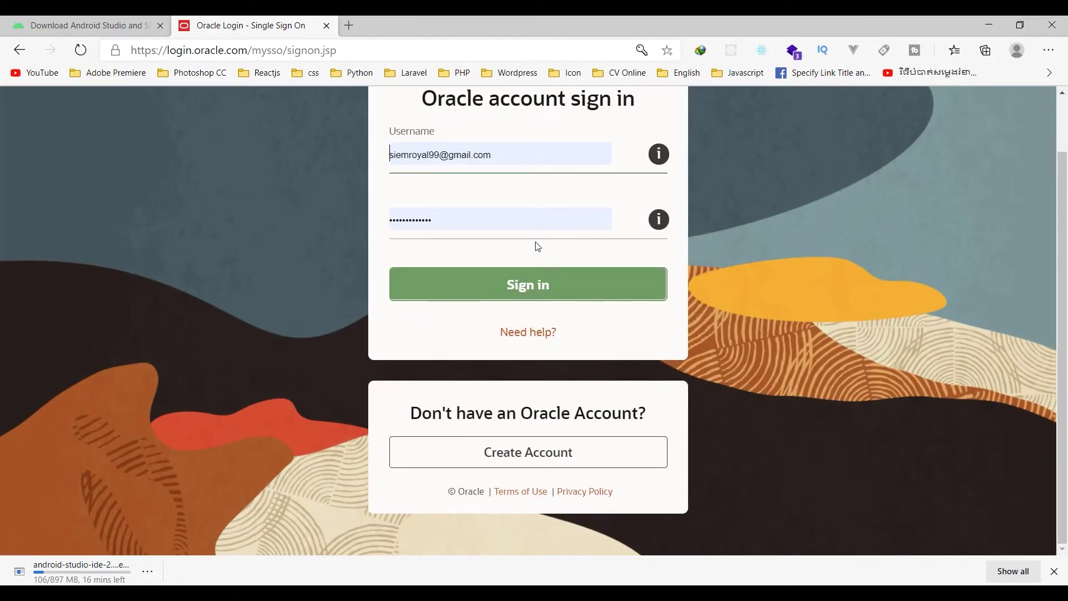
{"action": "scroll", "coordinate": [537, 246], "scroll_direction": "up", "scroll_amount": 2}
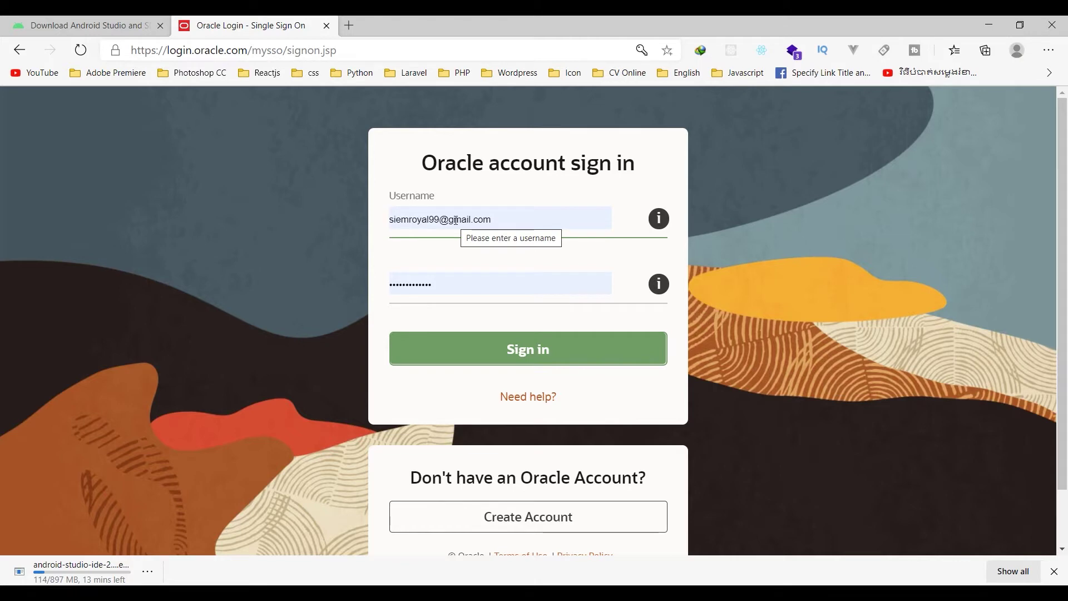
{"action": "key", "text": "Tab"}
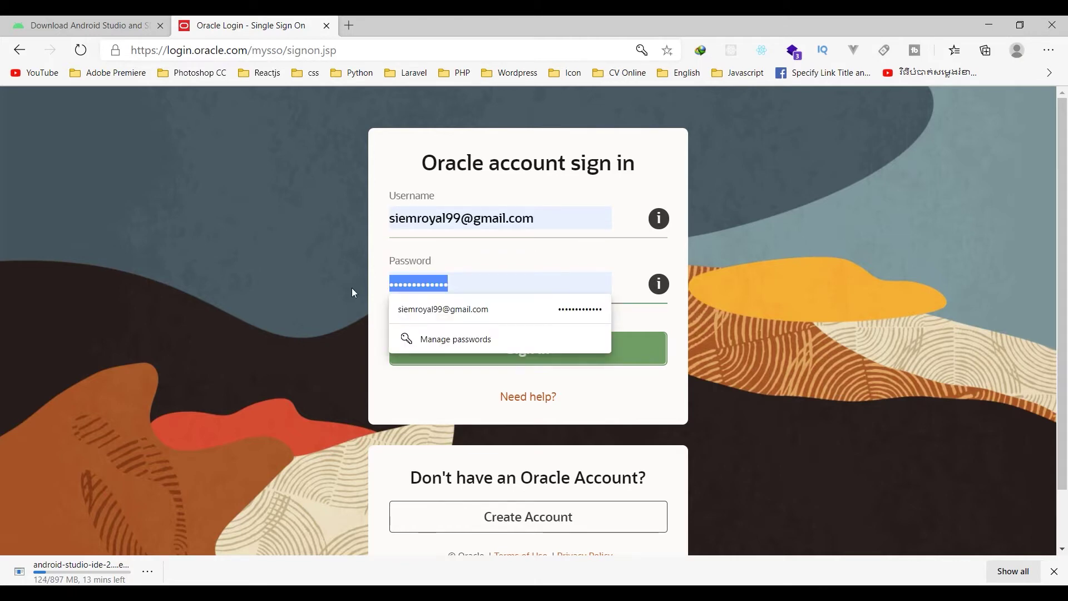
{"action": "type", "text": "•••••"}
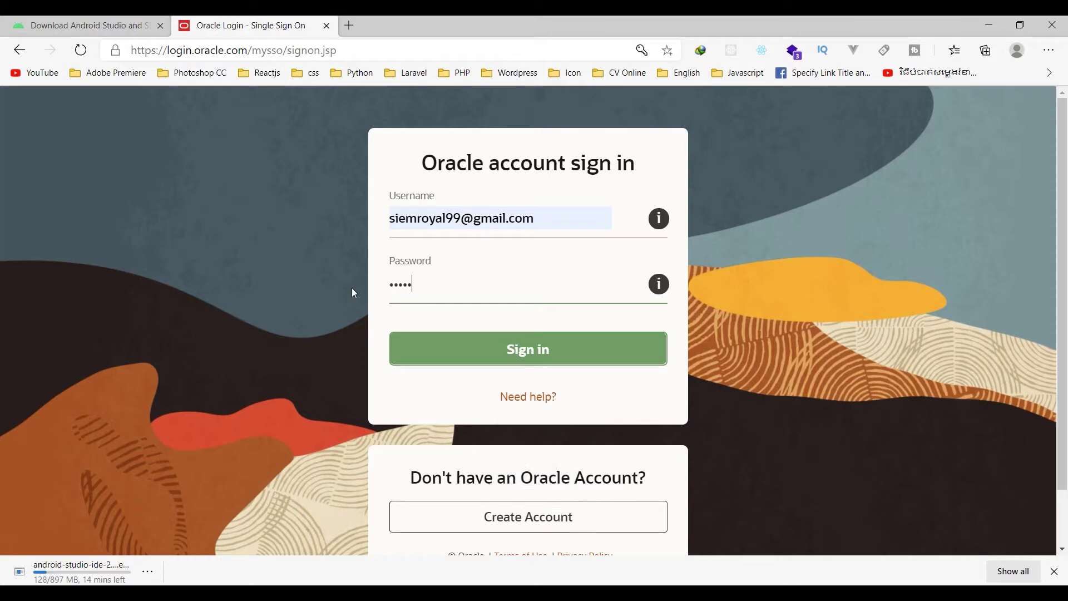
{"action": "type", "text": "••••••"}
{"action": "left_click", "coordinate": [523, 351]}
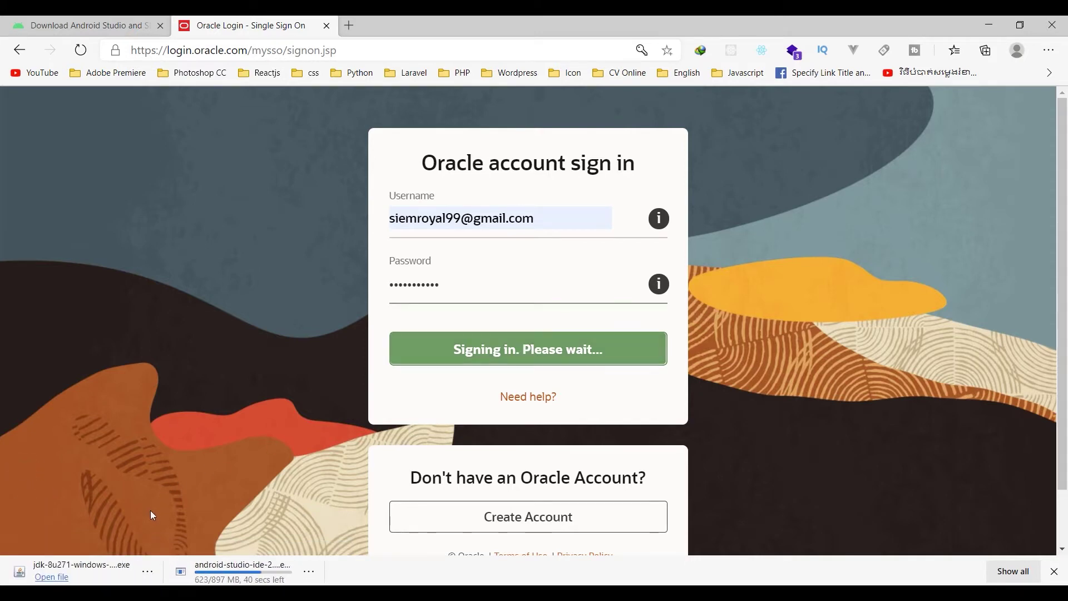
Show the downloaded jdk-8u271-windows-x64.exe in its folder, run it as administrator, and close the Downloads folder
{"action": "left_click", "coordinate": [148, 571]}
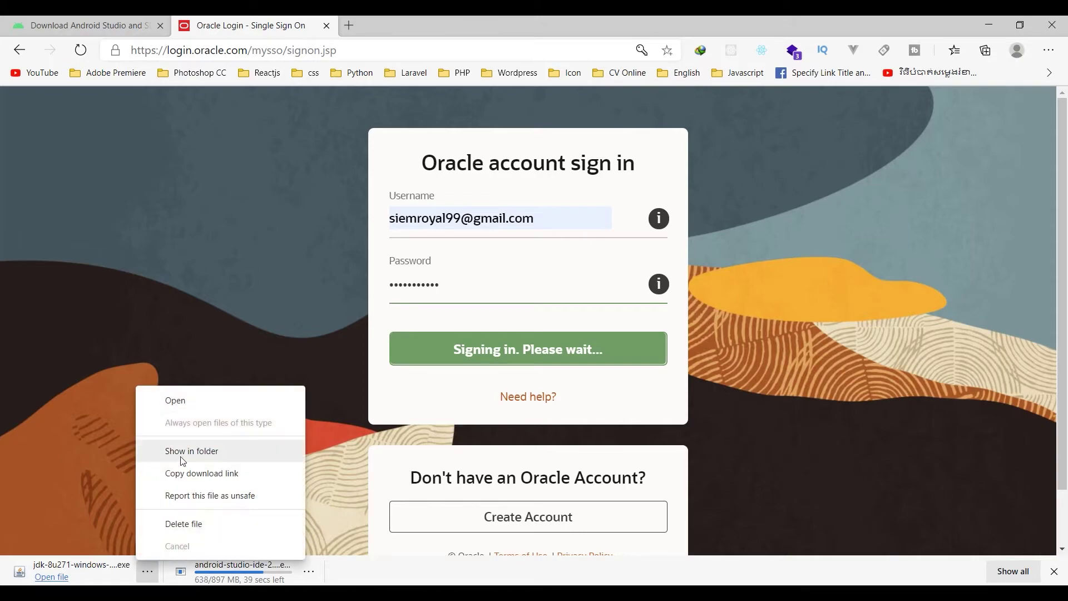
{"action": "left_click", "coordinate": [180, 456]}
{"action": "left_click", "coordinate": [989, 25]}
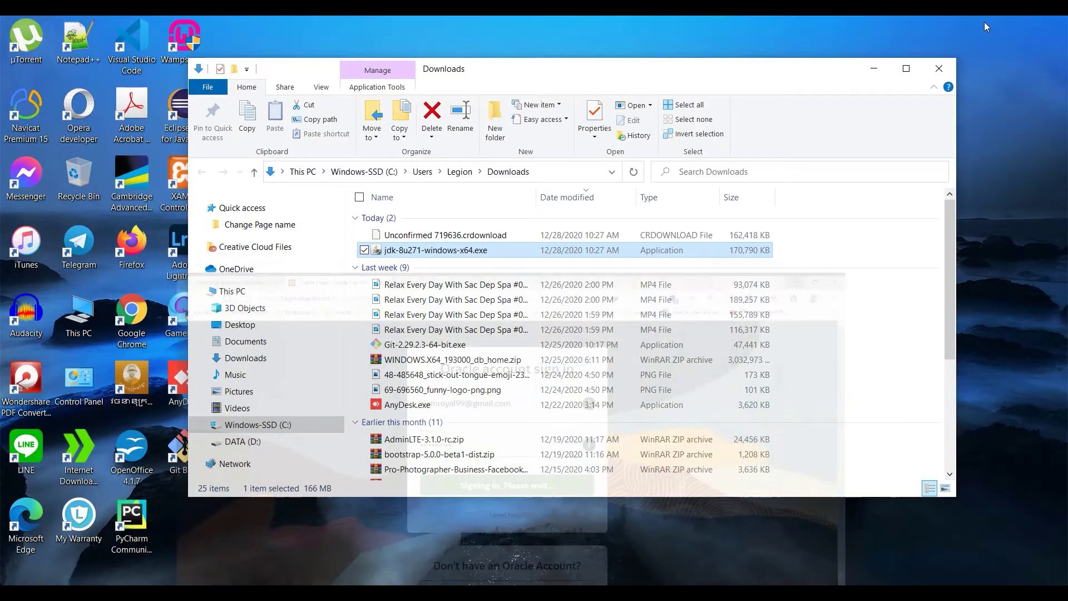
{"action": "right_click", "coordinate": [494, 245]}
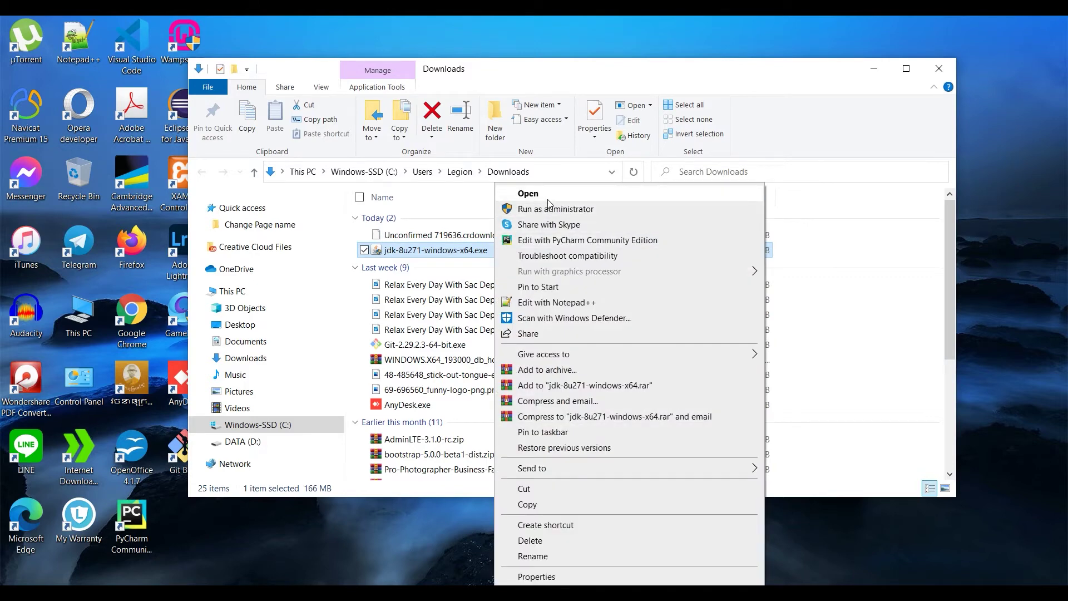
{"action": "left_click", "coordinate": [570, 210]}
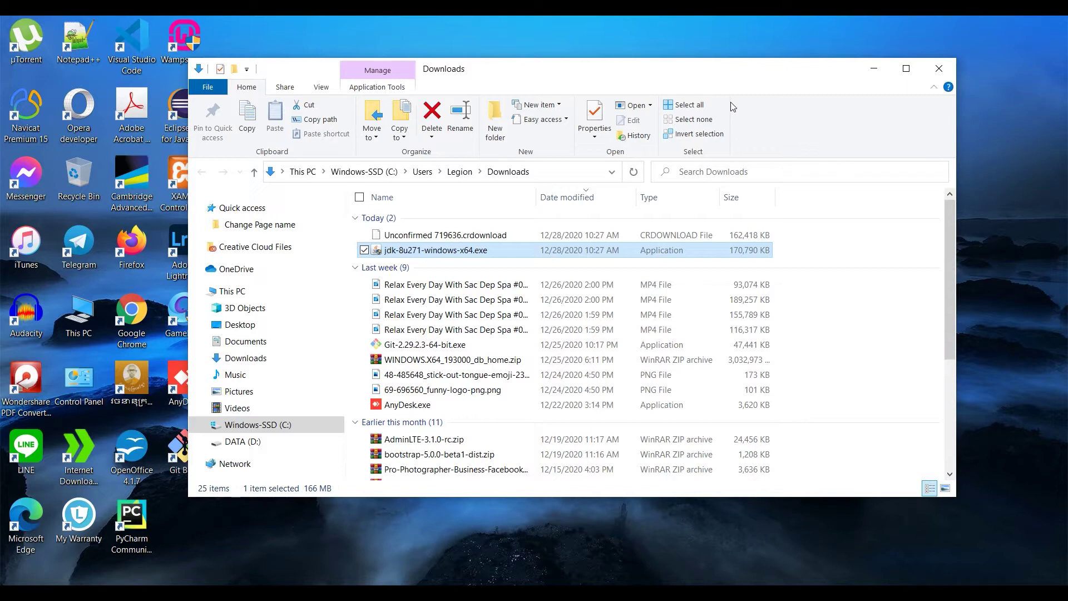
{"action": "left_click", "coordinate": [942, 65]}
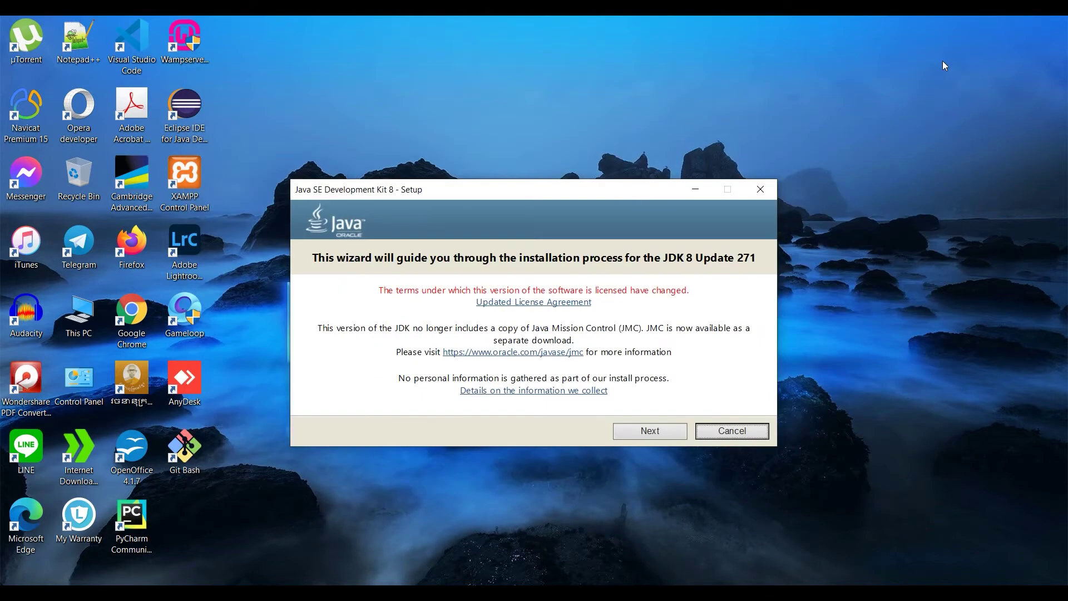
Install JDK 8 Update 271 with the default features and destination folders, and close the finished installer
{"action": "left_click", "coordinate": [664, 431]}
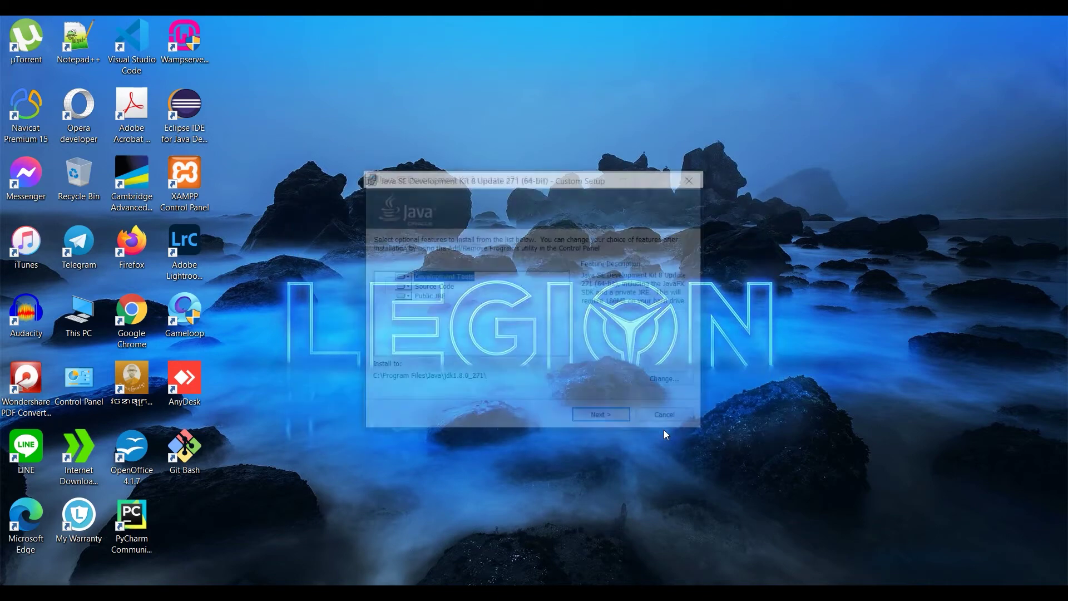
{"action": "left_click", "coordinate": [608, 417]}
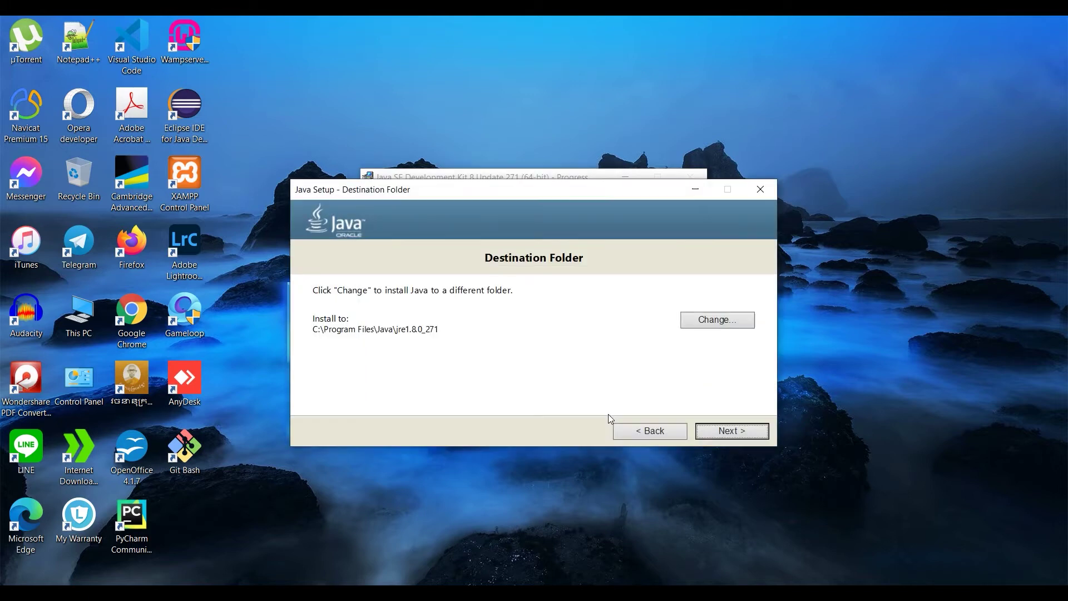
{"action": "left_click", "coordinate": [722, 429]}
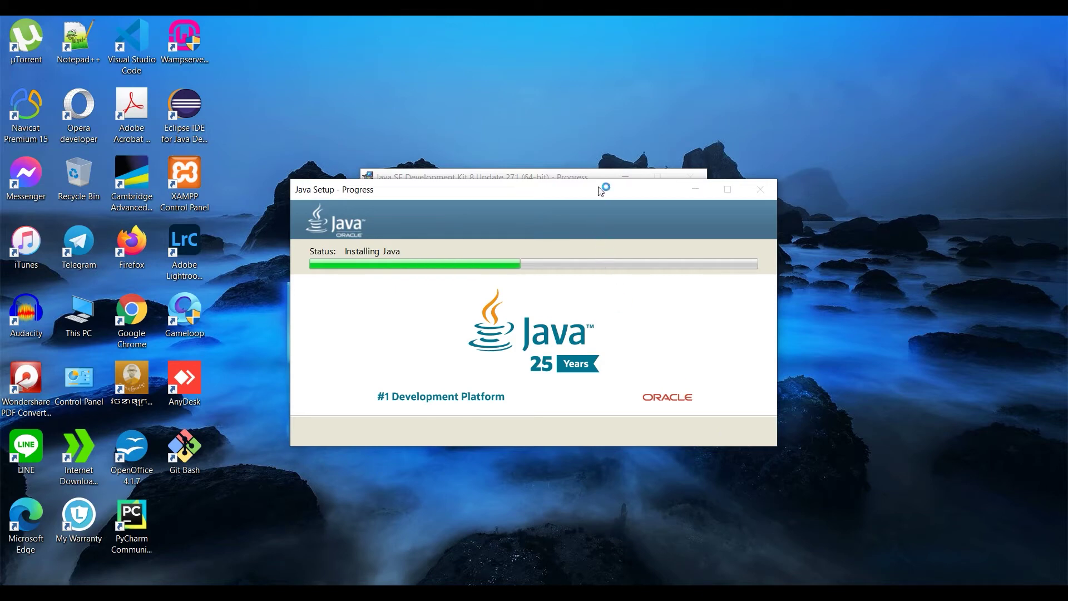
{"action": "left_click_drag", "start_coordinate": [596, 187], "coordinate": [598, 178]}
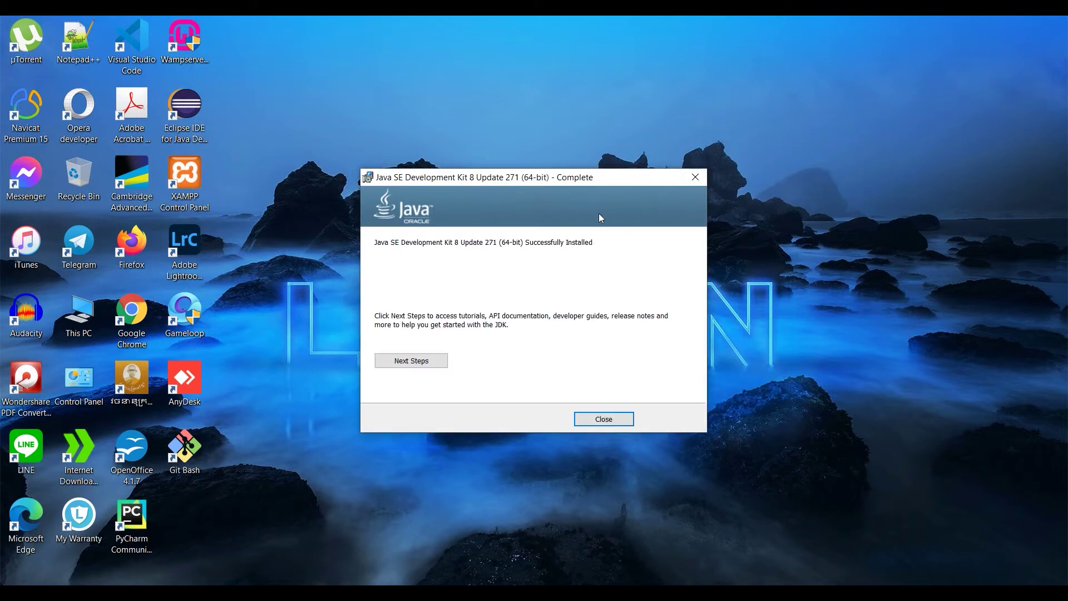
{"action": "left_click", "coordinate": [608, 420]}
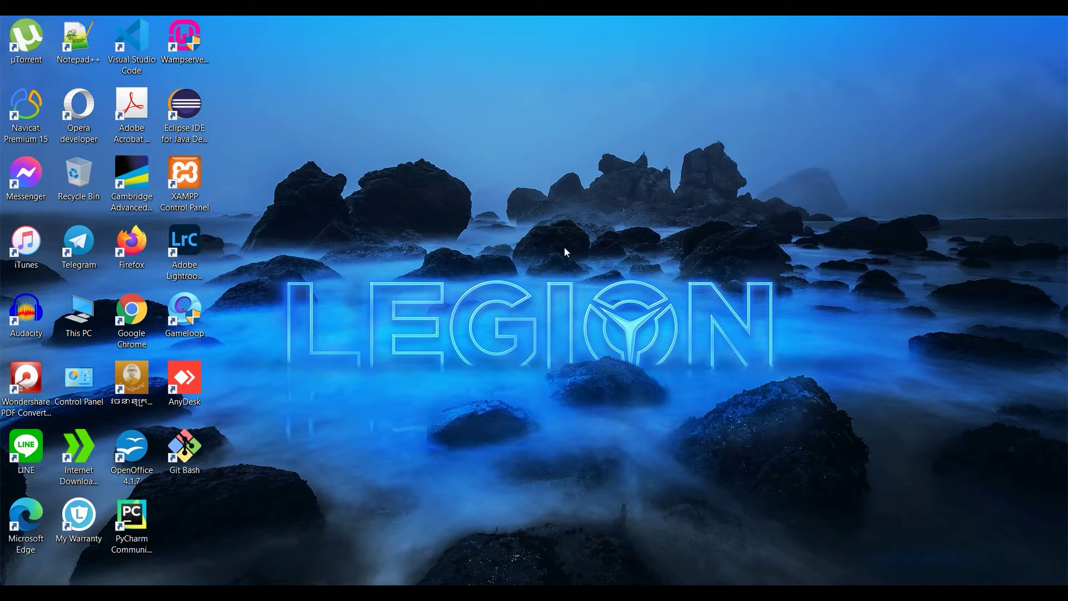
Check the installed Java version in Command Prompt with "java -version", and minimize the window
{"action": "key", "text": "super"}
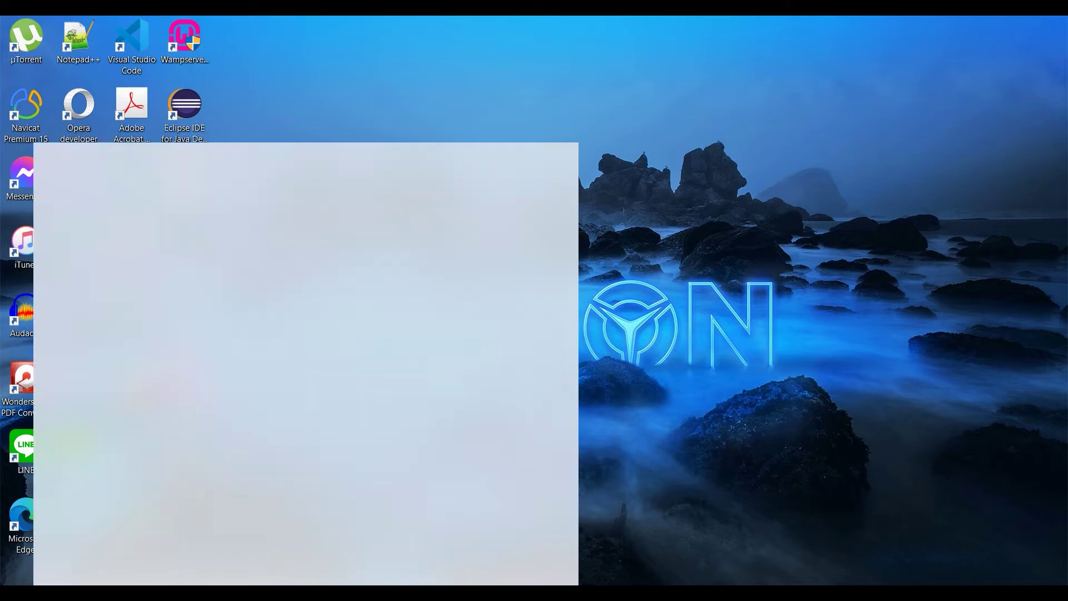
{"action": "type", "text": "cmd"}
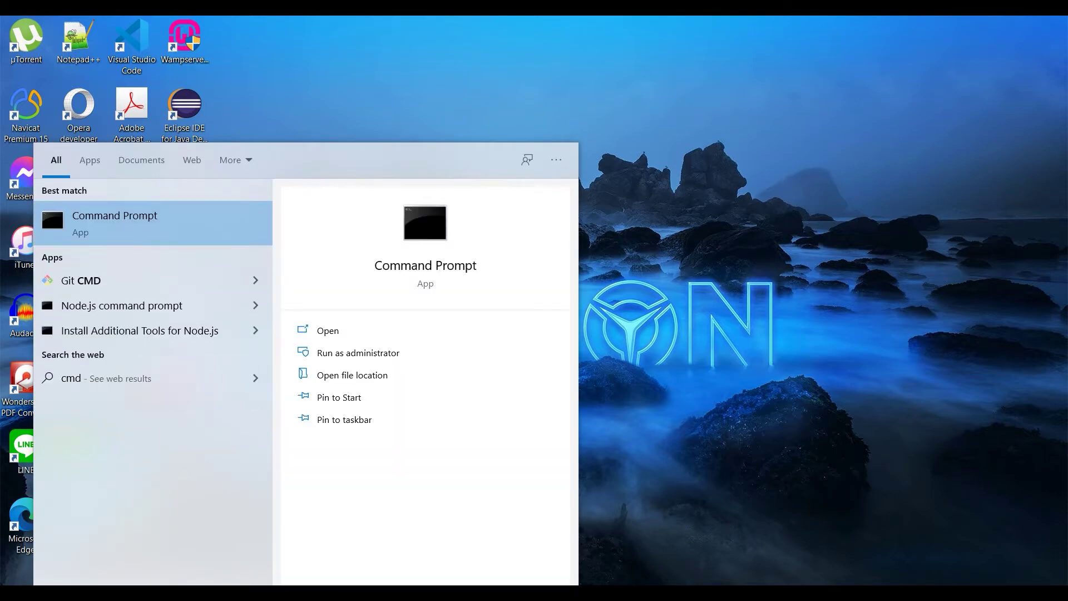
{"action": "key", "text": "Return"}
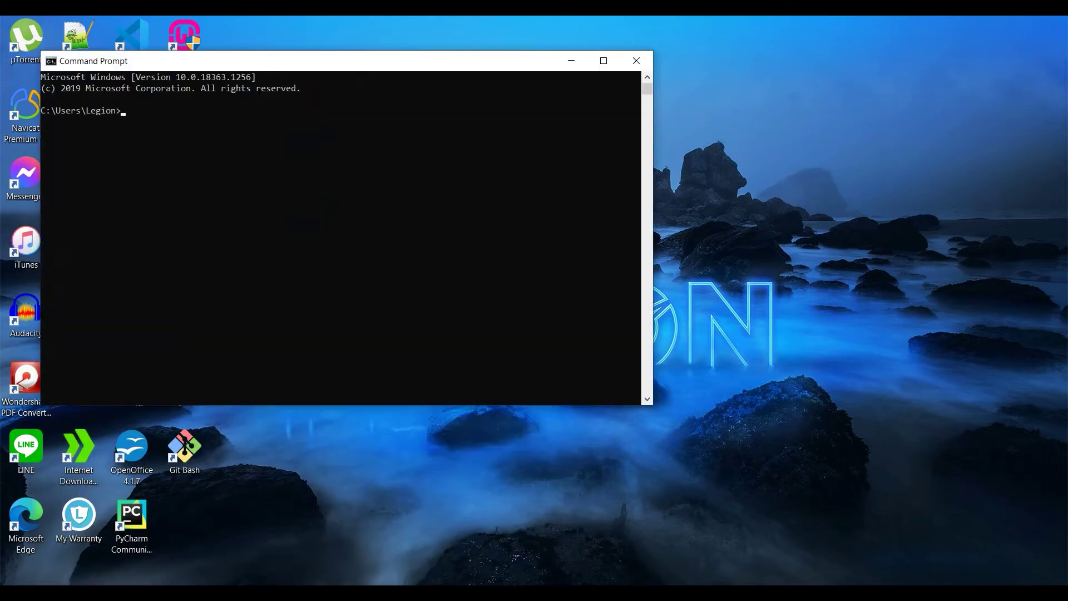
{"action": "type", "text": "java -version"}
{"action": "key", "text": "Return"}
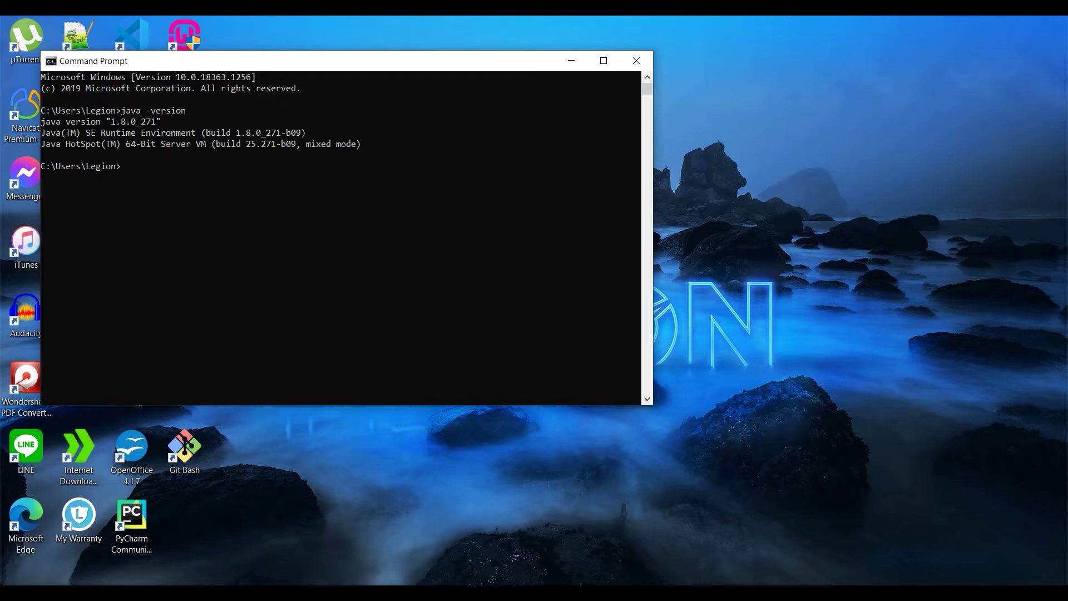
{"action": "left_click", "coordinate": [134, 128]}
{"action": "left_click", "coordinate": [564, 67]}
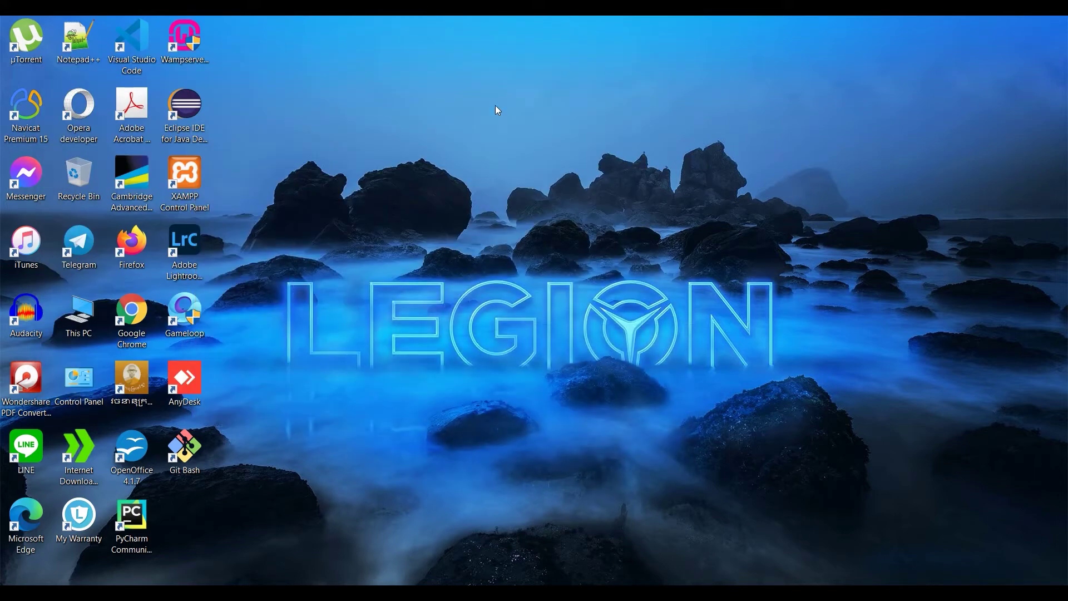
Search Windows for "vari", open the system environment variables settings, and bring up the Environment Variables dialog
{"action": "key", "text": "super+s"}
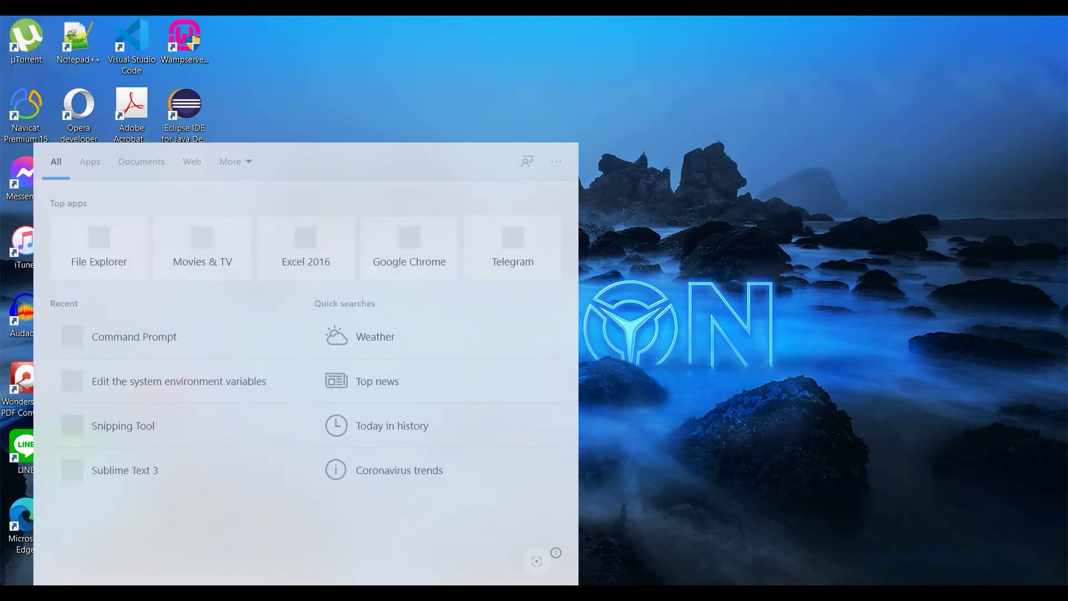
{"action": "type", "text": "vari"}
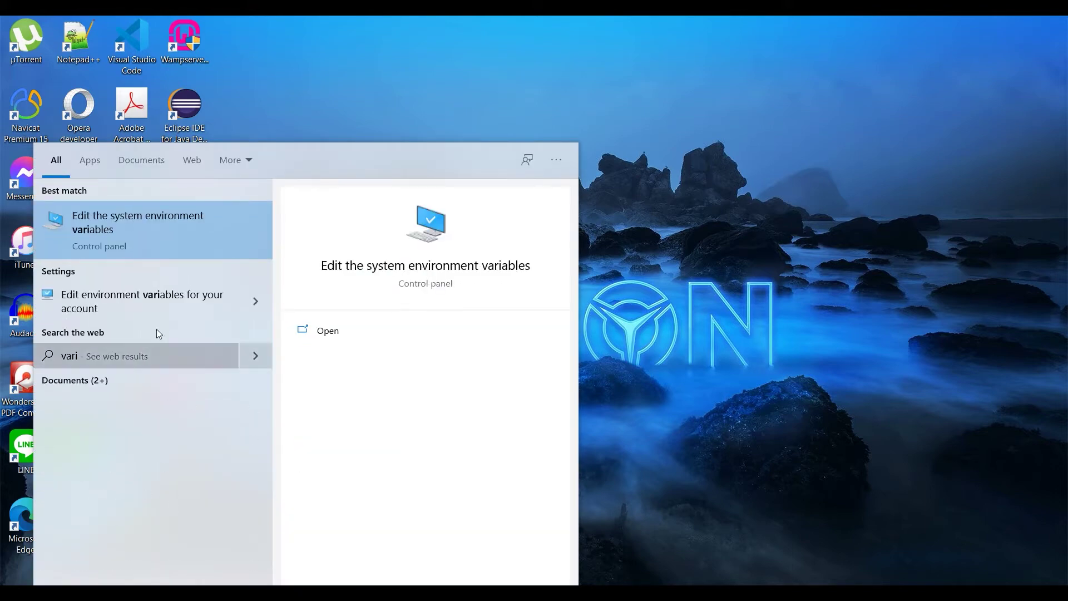
{"action": "left_click", "coordinate": [173, 242]}
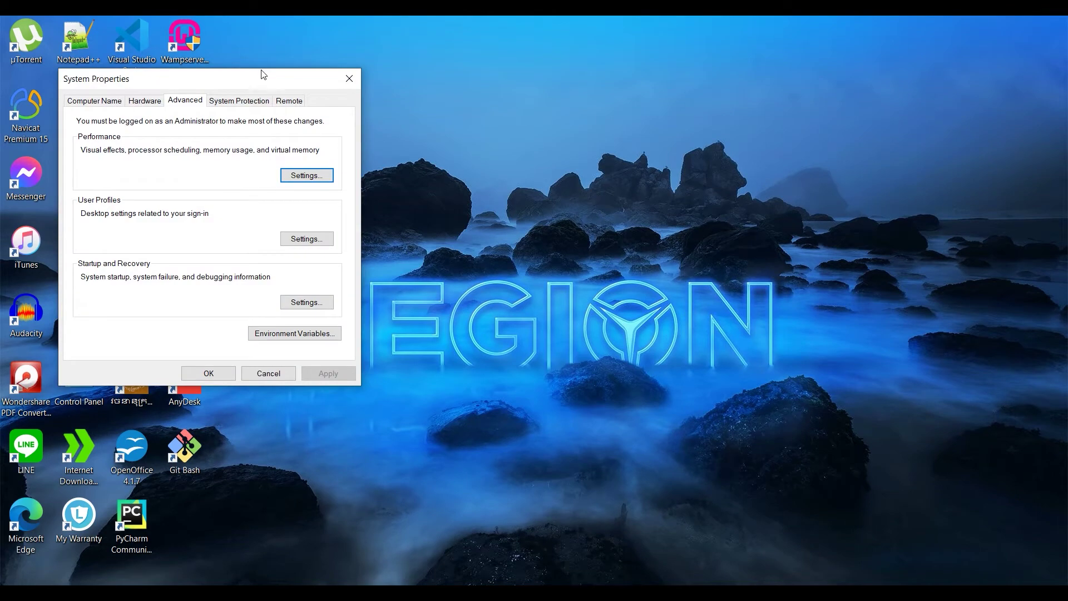
{"action": "left_click_drag", "start_coordinate": [262, 71], "coordinate": [488, 108]}
{"action": "left_click", "coordinate": [499, 372]}
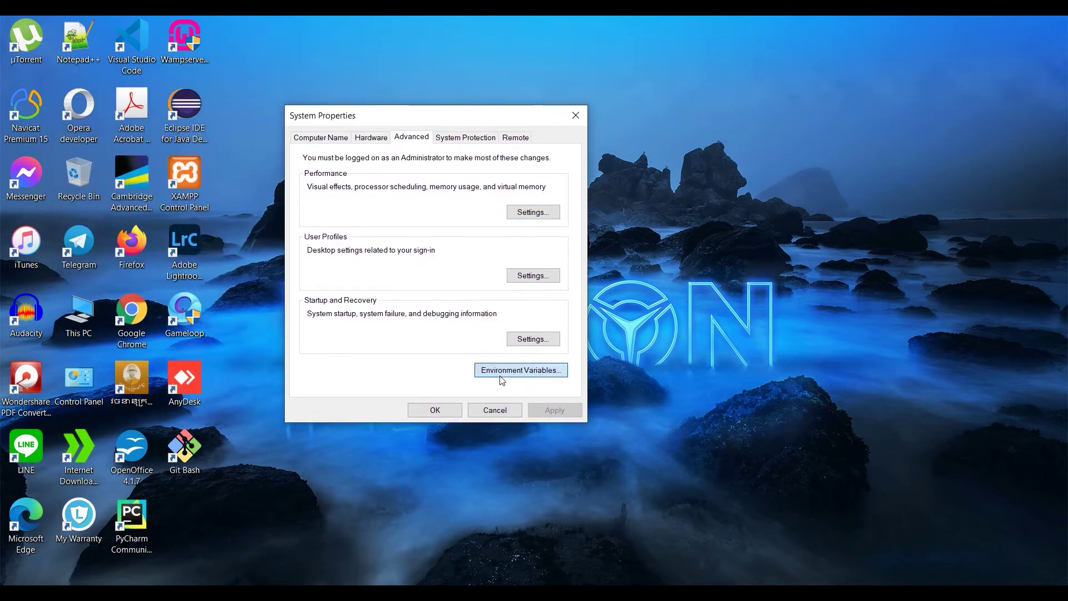
{"action": "left_click", "coordinate": [417, 380]}
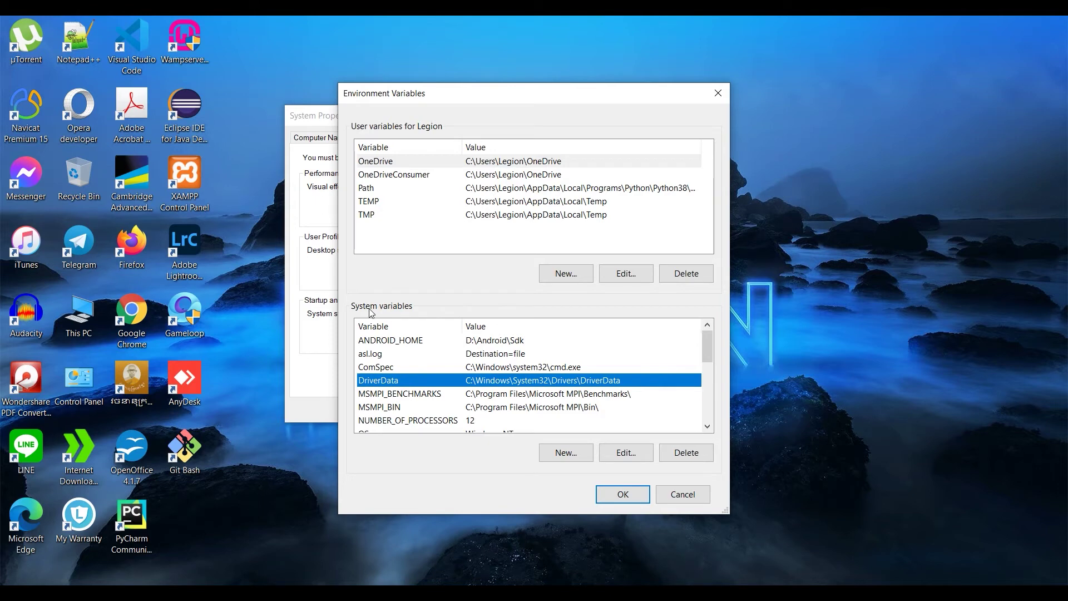
Start a new system variable and name it Java_JDK
{"action": "left_click", "coordinate": [569, 452]}
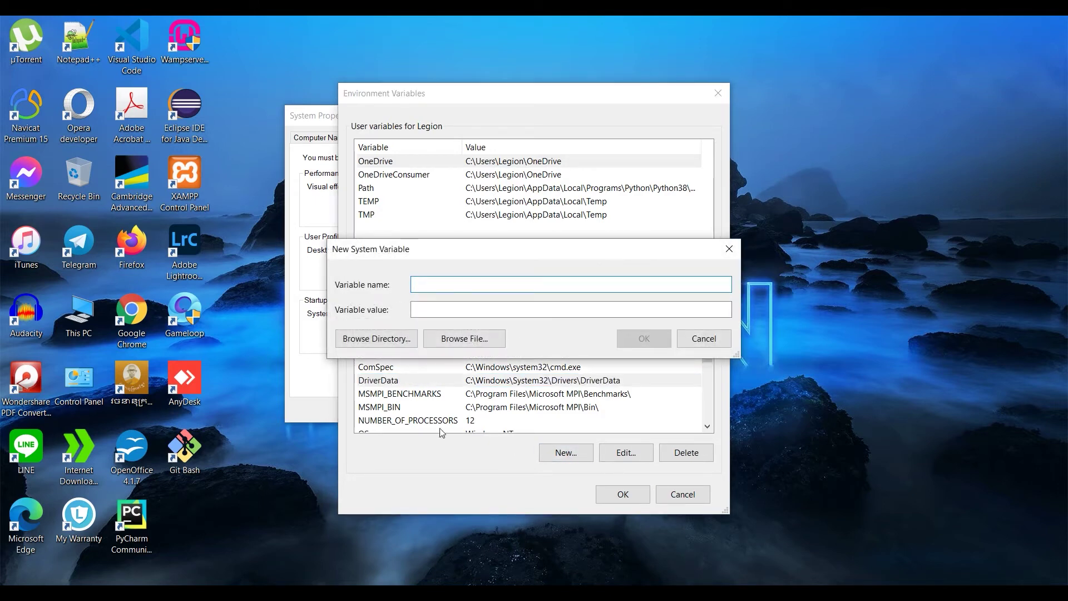
{"action": "type", "text": "Java"}
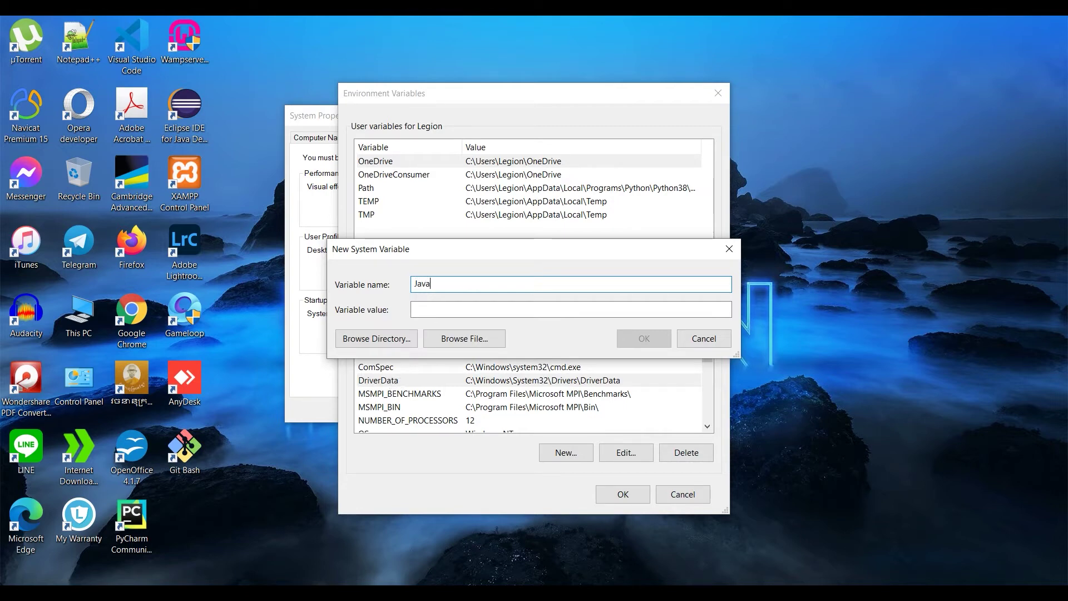
{"action": "type", "text": "_JDK"}
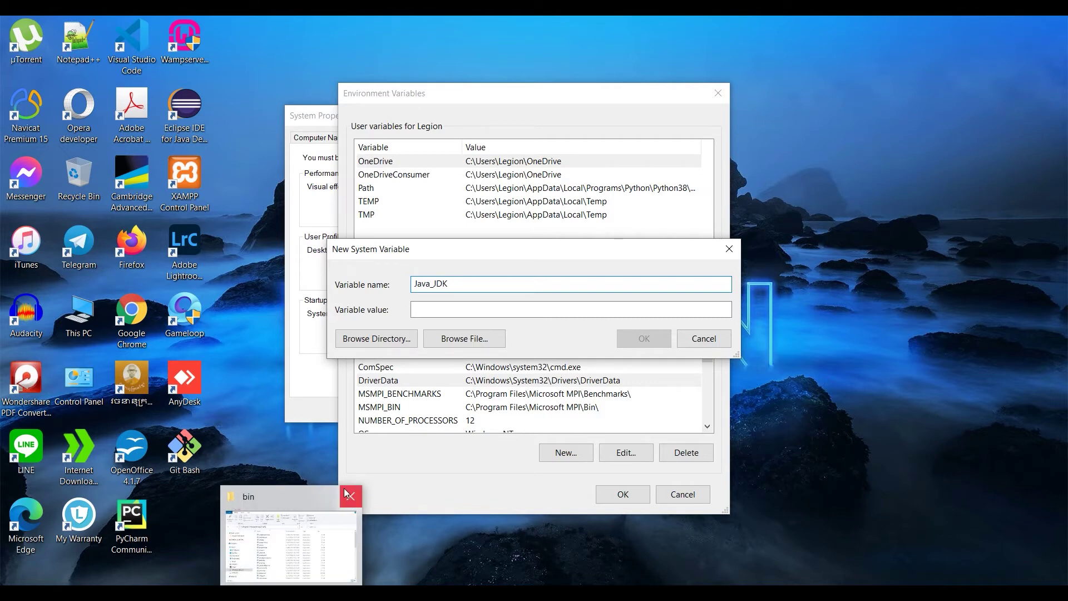
Close the old bin folder window and browse in a new File Explorer window to C:\Program Files\Java\jdk1.8.0_271\bin
{"action": "left_click", "coordinate": [345, 492]}
{"action": "key", "text": "super+e"}
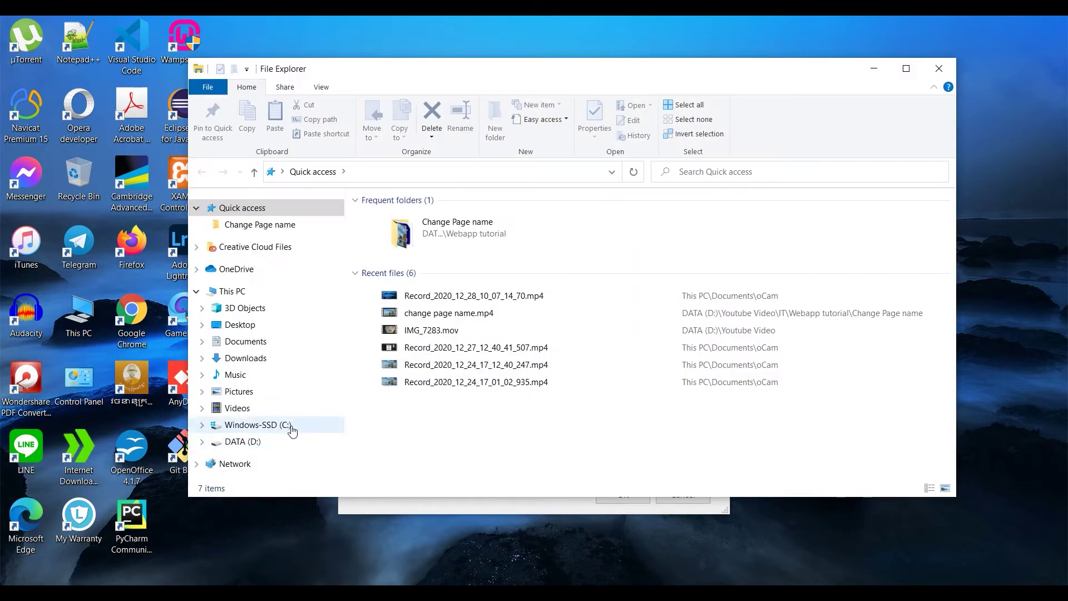
{"action": "left_click", "coordinate": [267, 424]}
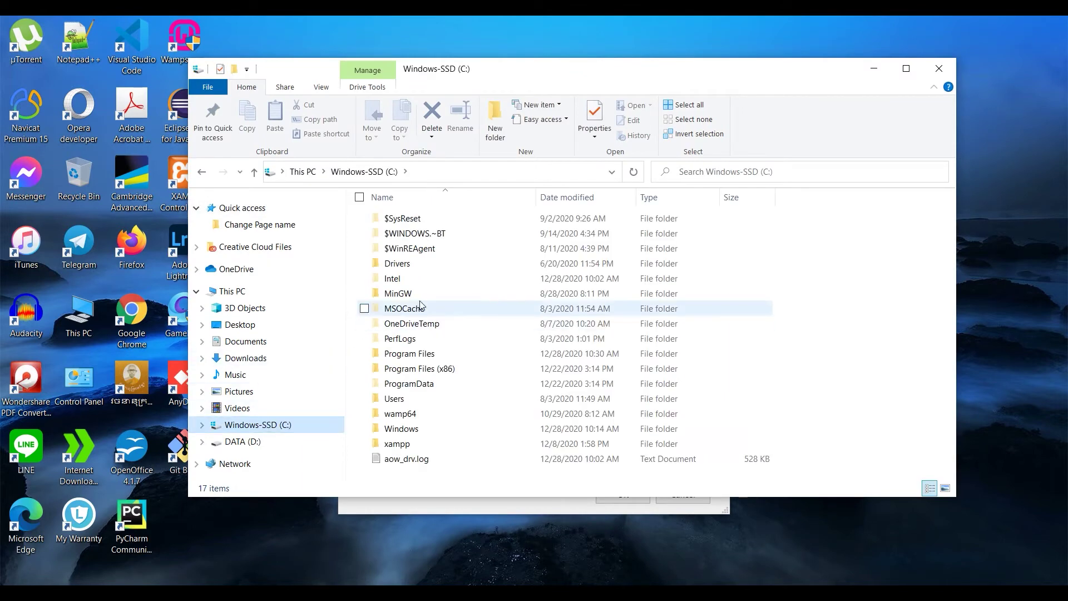
{"action": "left_click", "coordinate": [433, 357]}
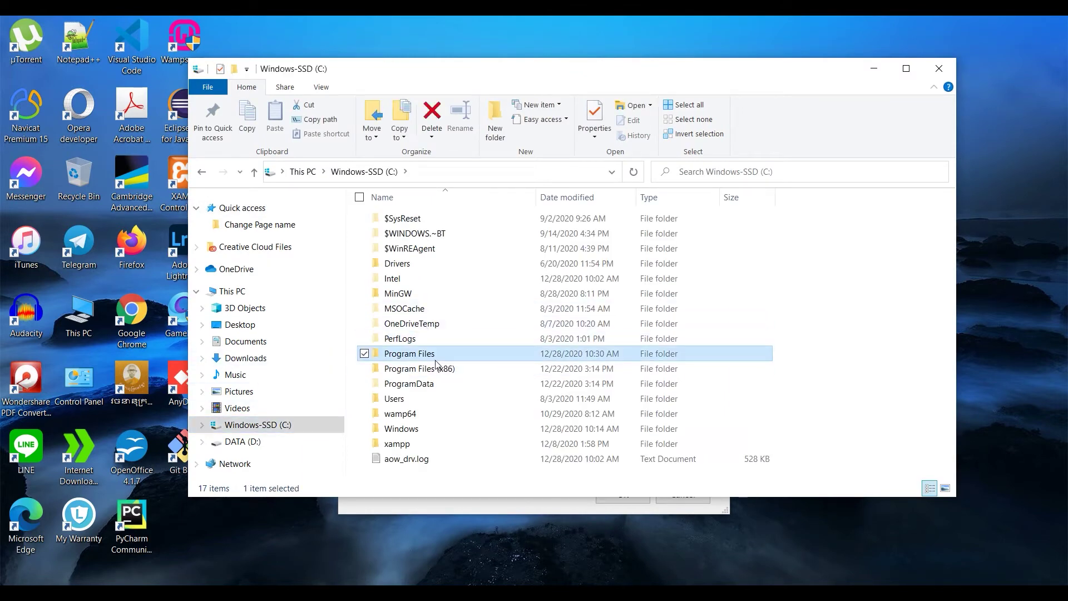
{"action": "double_click", "coordinate": [453, 356]}
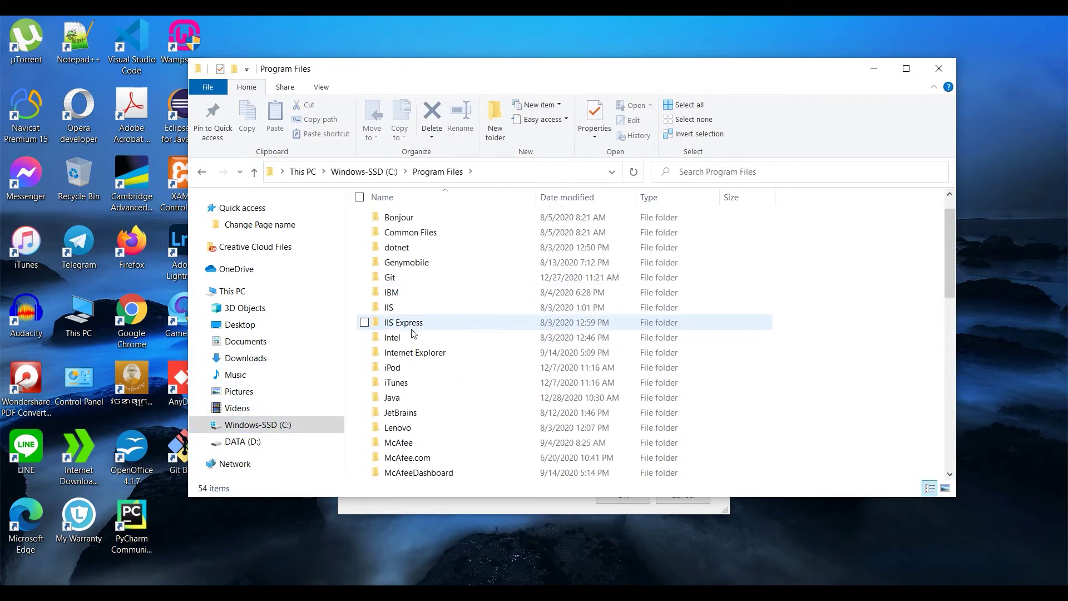
{"action": "double_click", "coordinate": [429, 397]}
{"action": "left_click", "coordinate": [426, 222]}
{"action": "double_click", "coordinate": [426, 221]}
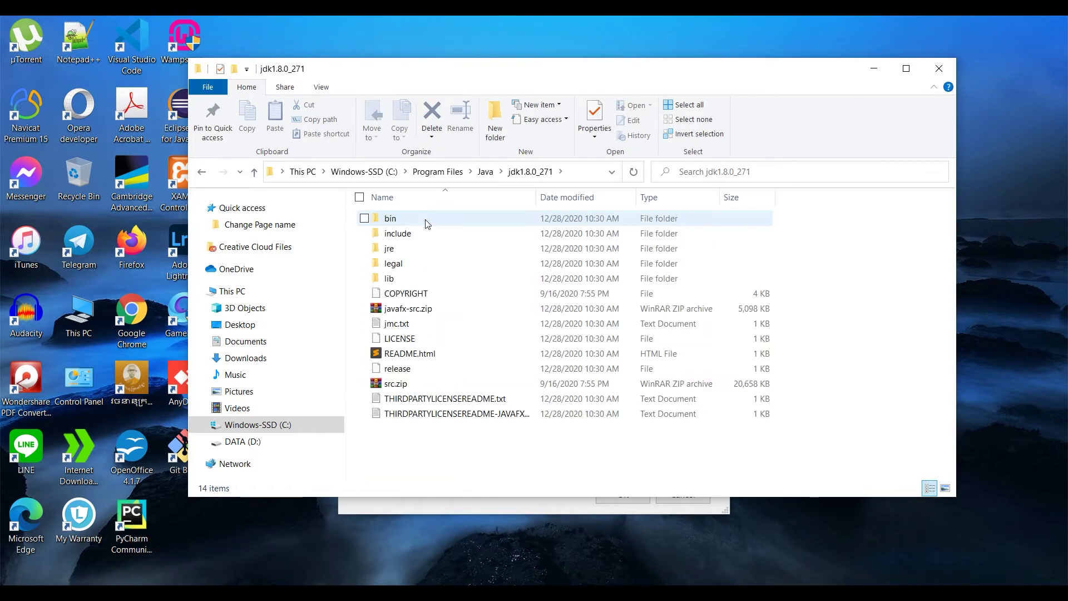
{"action": "double_click", "coordinate": [425, 221]}
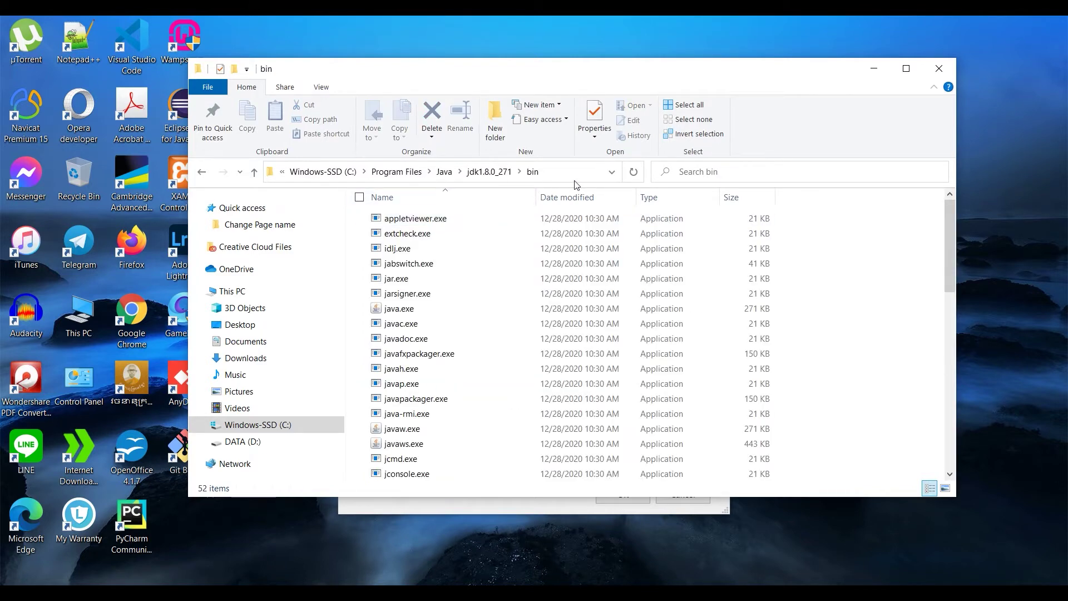
Copy the full path of the JDK's bin folder and close the File Explorer window
{"action": "left_click", "coordinate": [556, 177]}
{"action": "right_click", "coordinate": [367, 176]}
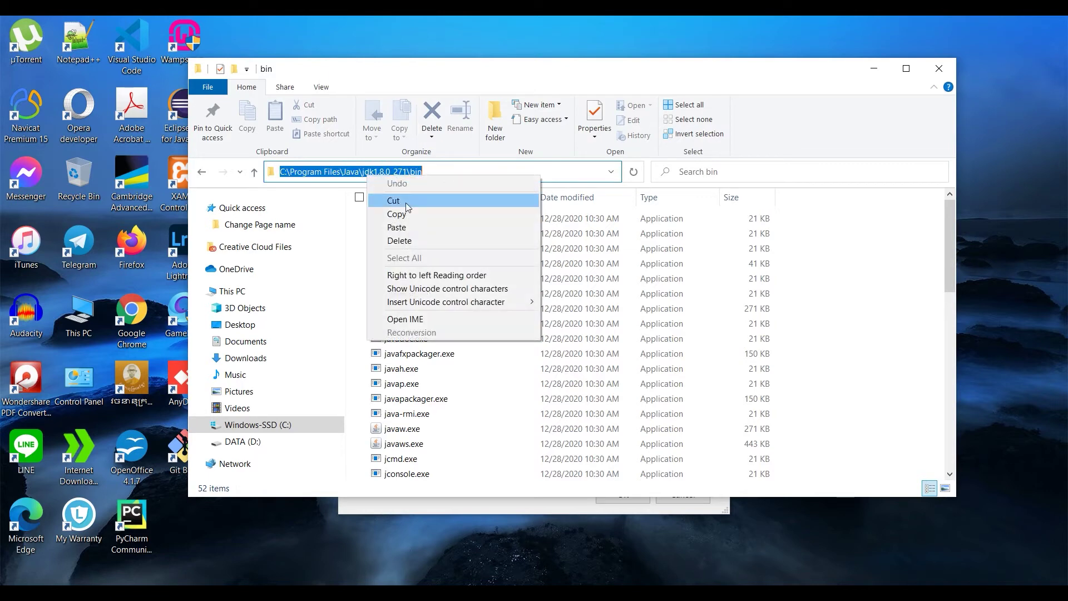
{"action": "left_click", "coordinate": [405, 207]}
{"action": "left_click", "coordinate": [934, 64]}
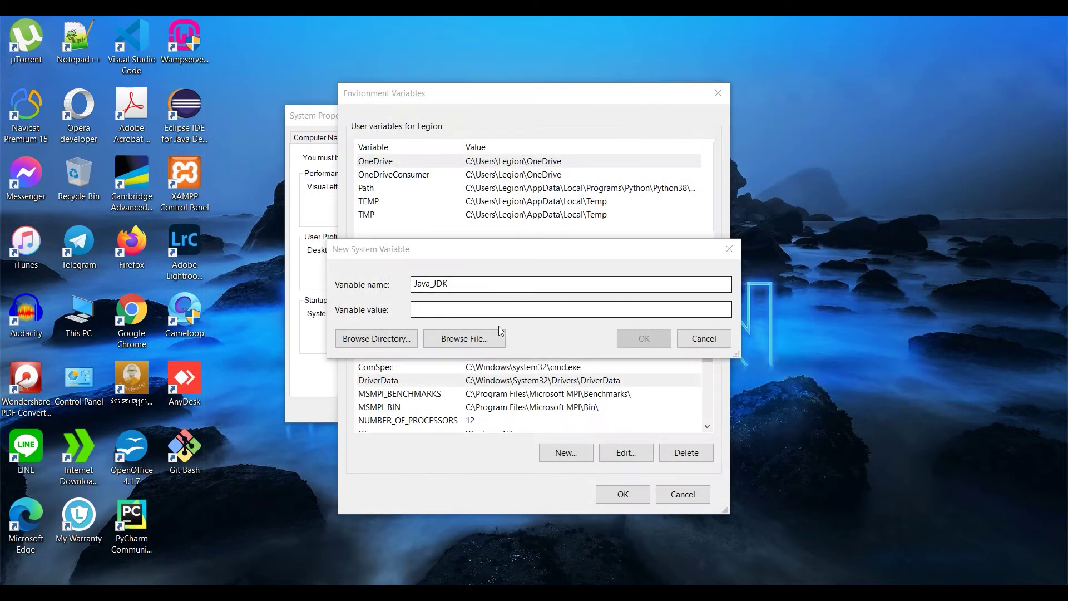
Set the variable value to C:\Program Files\Java\jdk1.8.0_271\bin and confirm the new variable and all open system dialogs
{"action": "left_click", "coordinate": [463, 308]}
{"action": "right_click", "coordinate": [419, 309]}
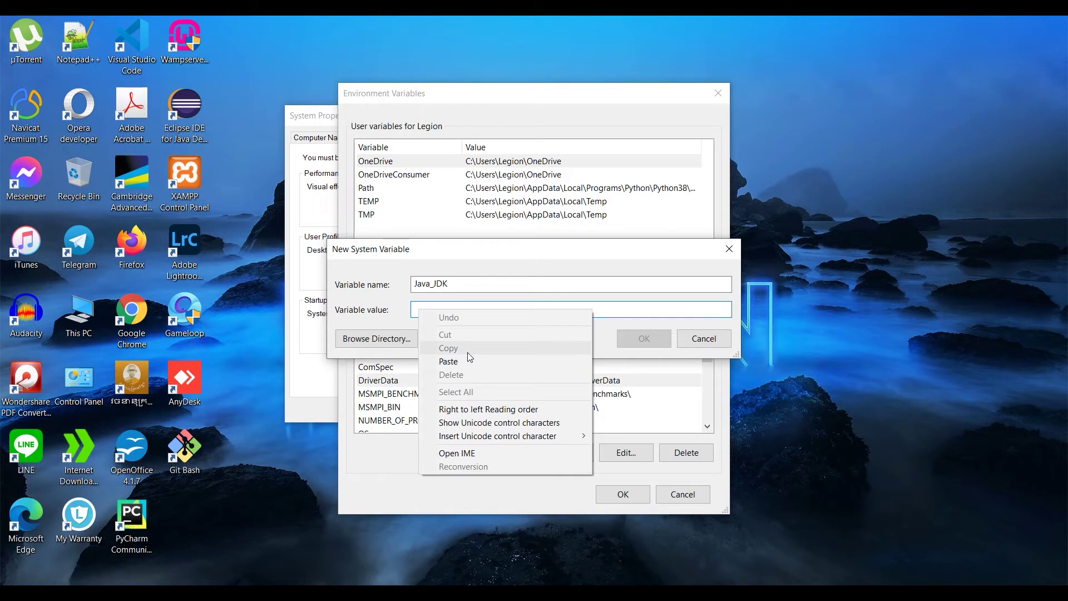
{"action": "left_click", "coordinate": [455, 362]}
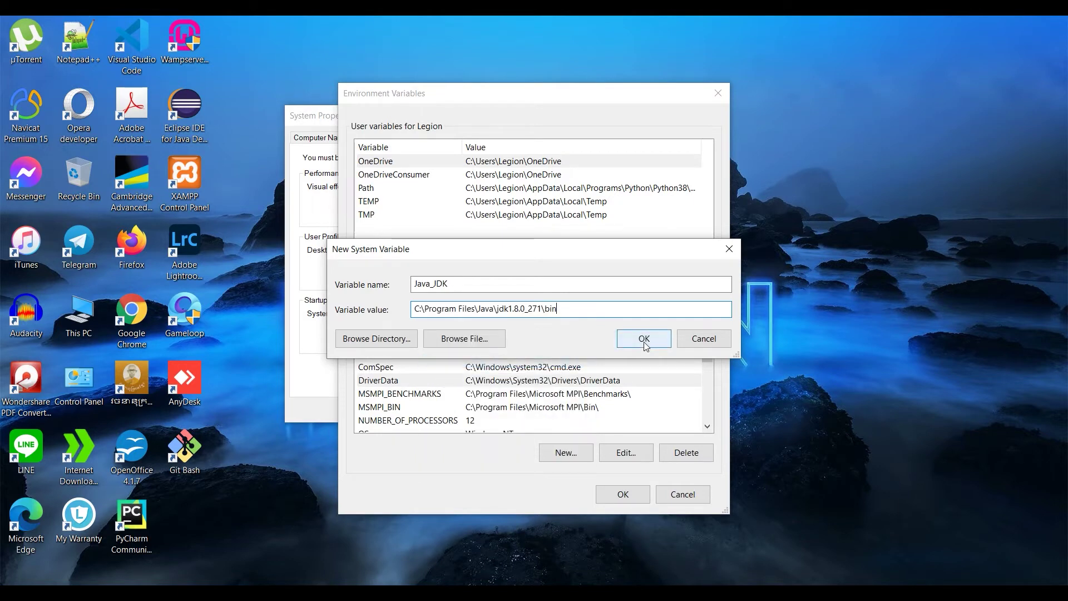
{"action": "left_click", "coordinate": [644, 340]}
{"action": "left_click", "coordinate": [622, 499]}
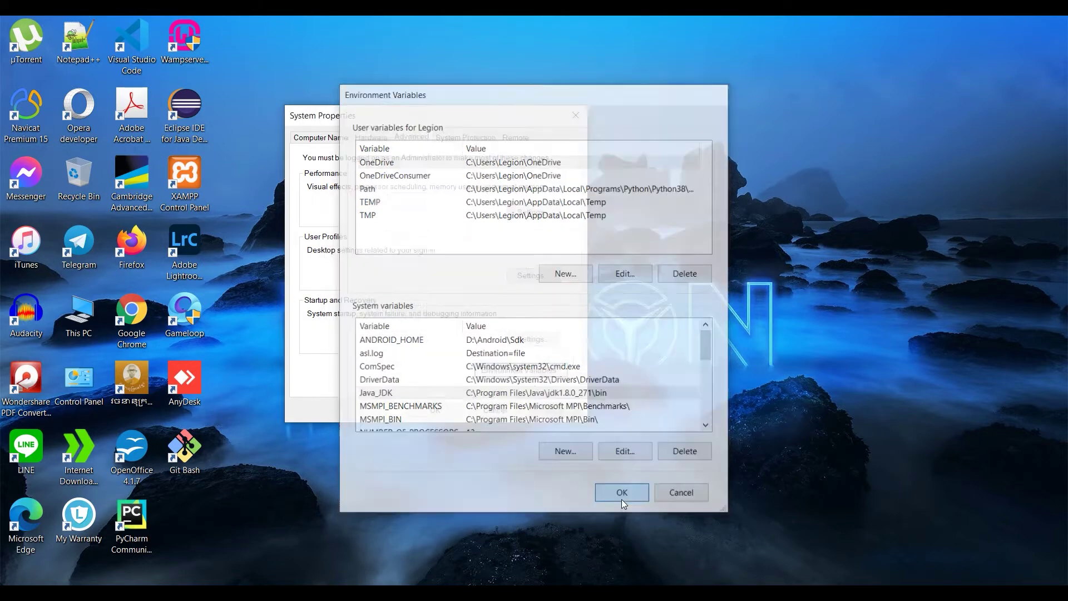
{"action": "left_click", "coordinate": [434, 411]}
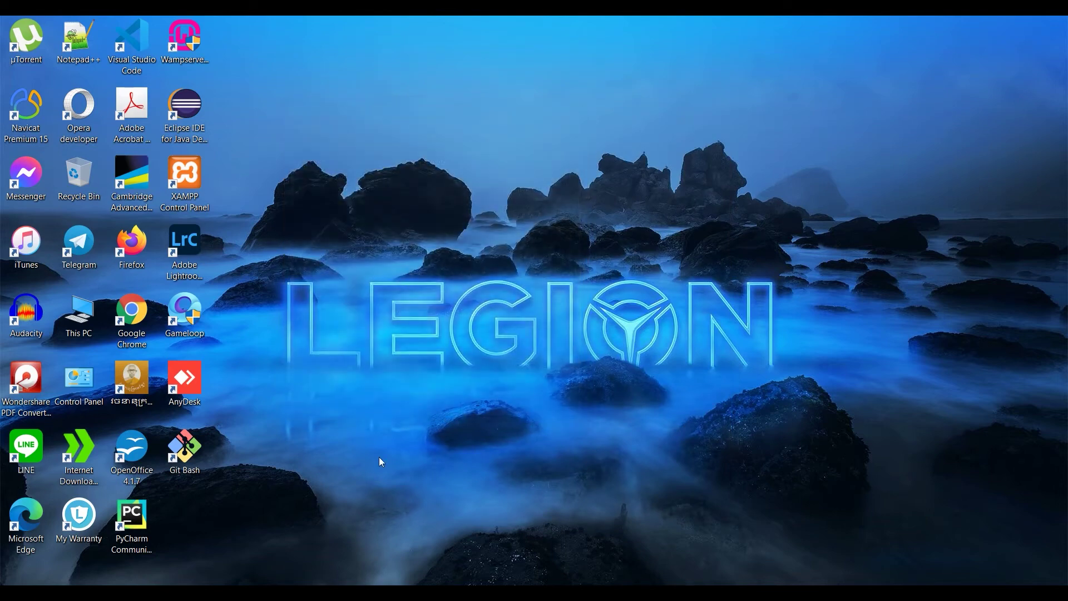
Check the Java version in a new Command Prompt with "java -version", and close the window
{"action": "key", "text": "super+s"}
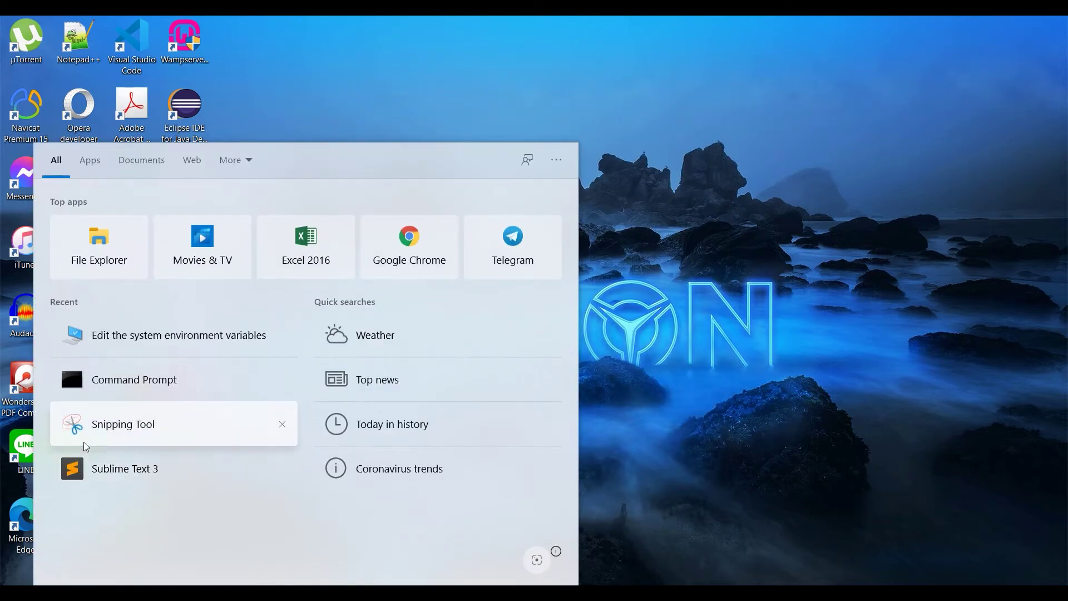
{"action": "left_click", "coordinate": [133, 378]}
{"action": "type", "text": "JAVA"}
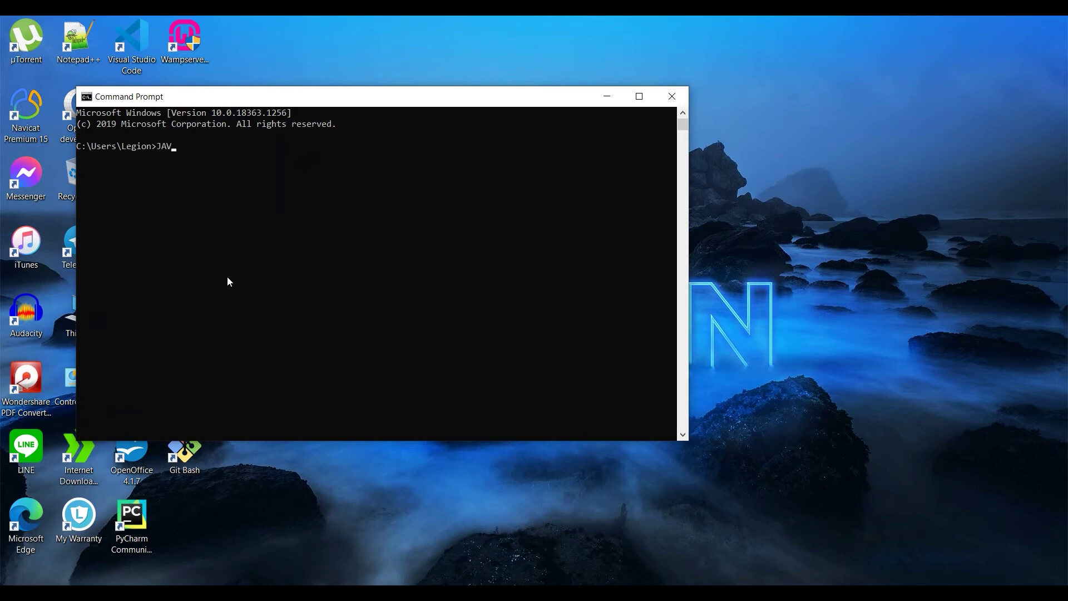
{"action": "key", "text": "BackSpace"}
{"action": "key", "text": "BackSpace"}
{"action": "key", "text": "BackSpace"}
{"action": "key", "text": "BackSpace"}
{"action": "key", "text": "Caps_Lock"}
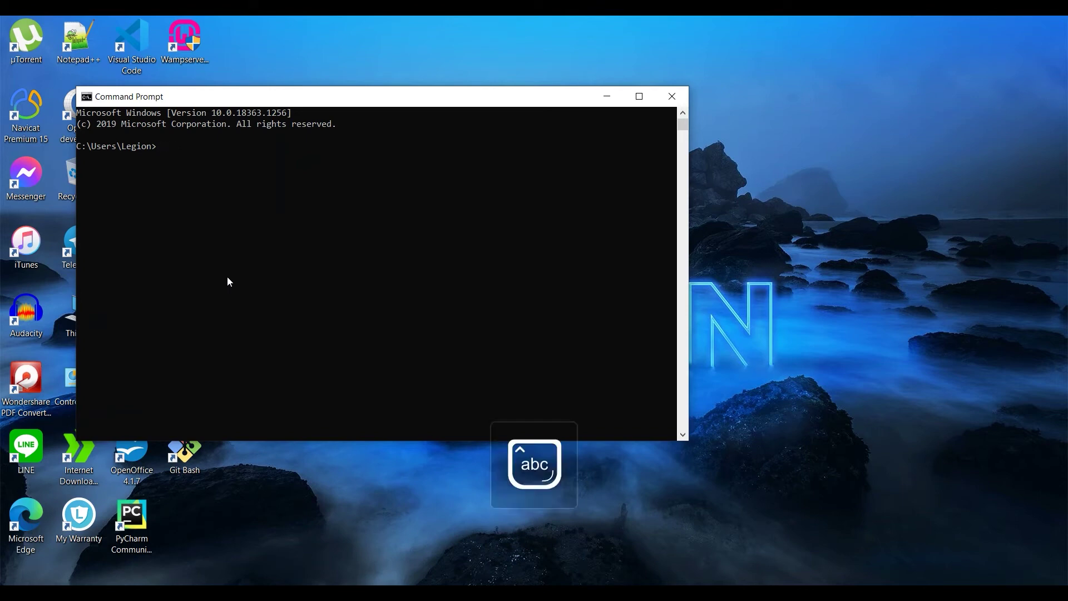
{"action": "type", "text": "java -"}
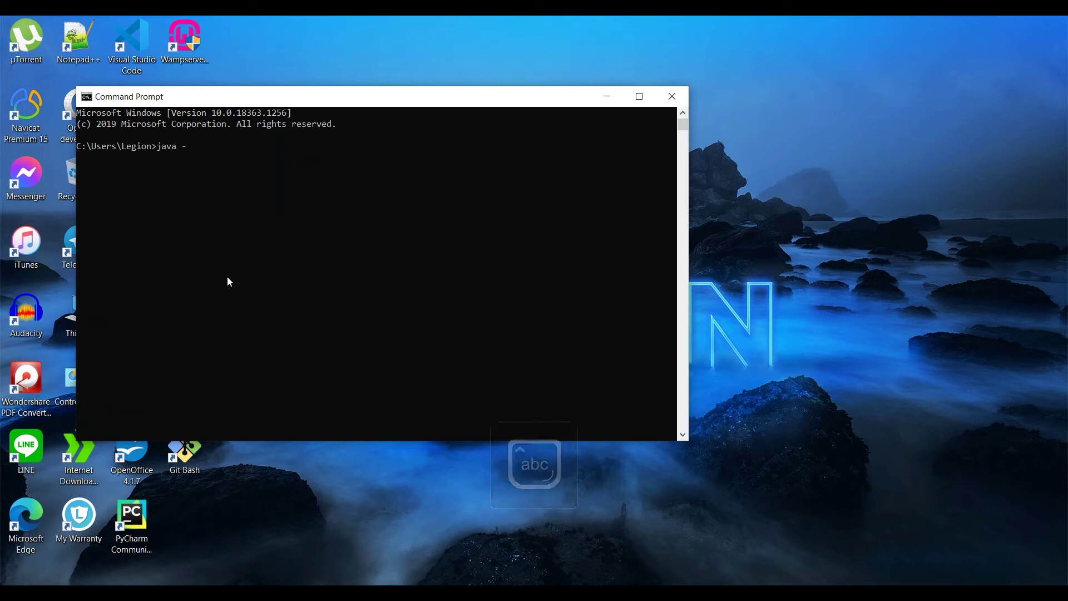
{"action": "type", "text": "version"}
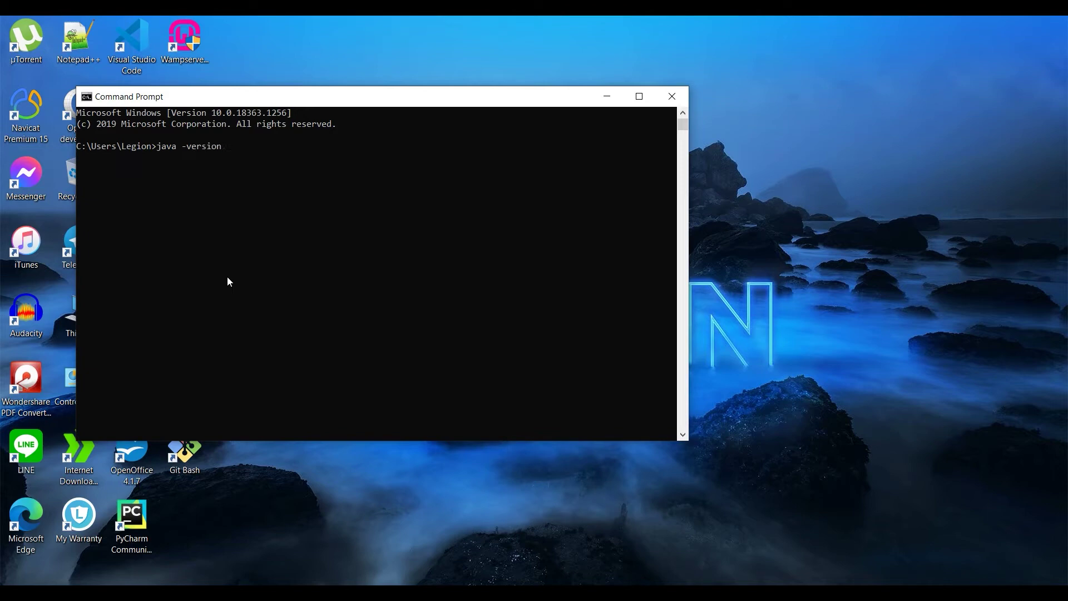
{"action": "key", "text": "Return"}
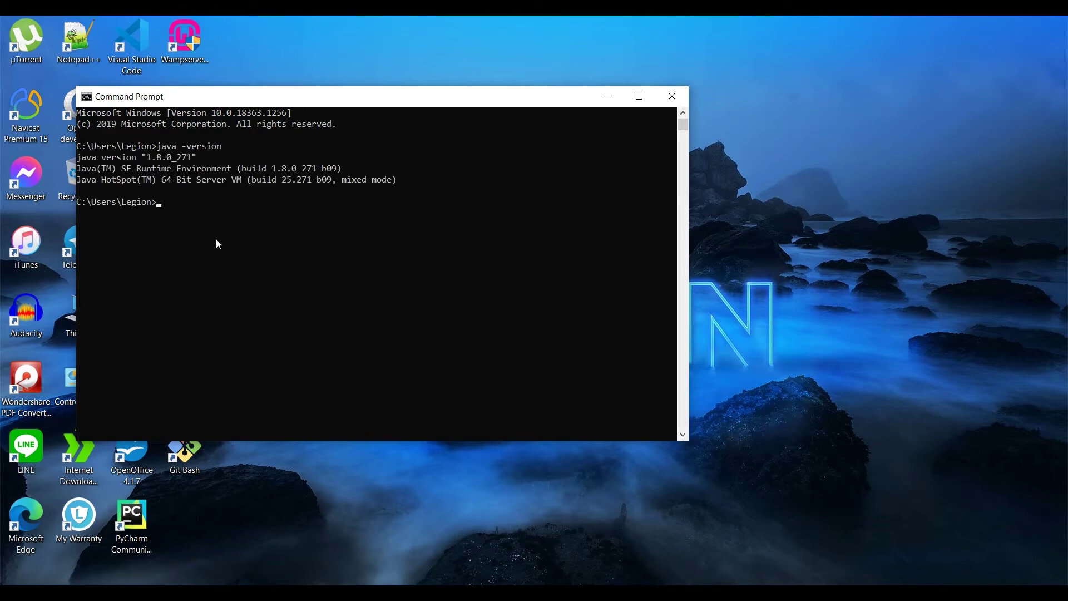
{"action": "left_click", "coordinate": [674, 95]}
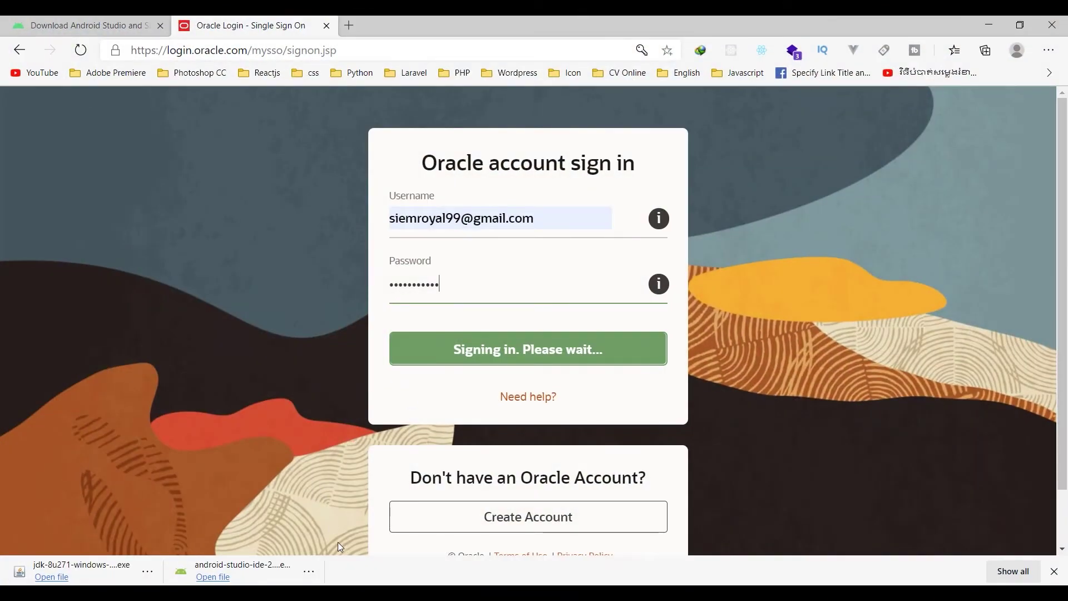
Show the downloaded Android Studio installer in its folder, run it as administrator, and clear away the browser and Downloads windows
{"action": "left_click", "coordinate": [309, 570]}
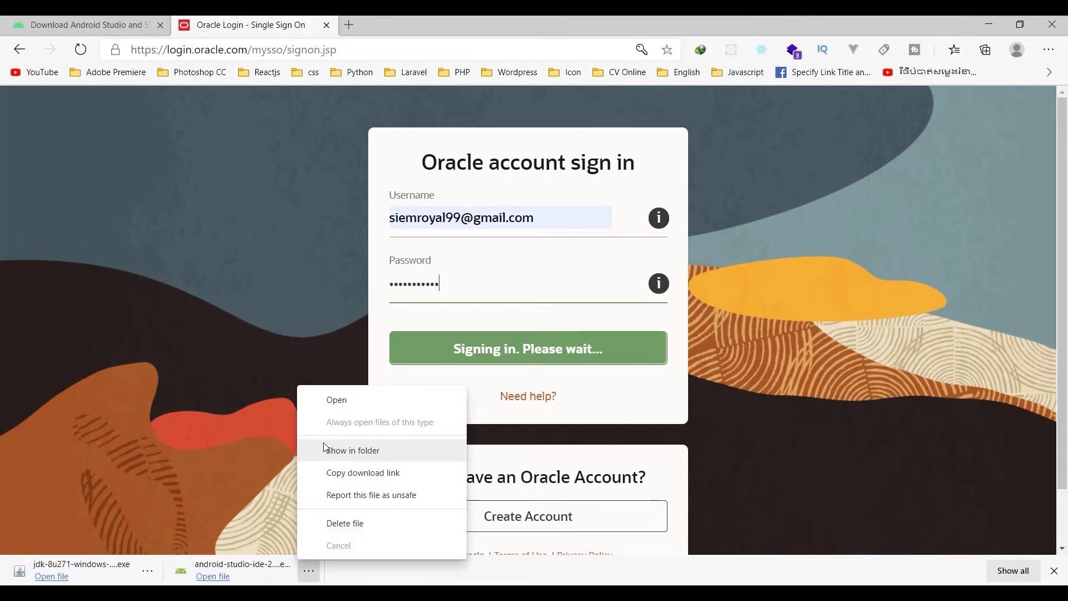
{"action": "left_click", "coordinate": [328, 446]}
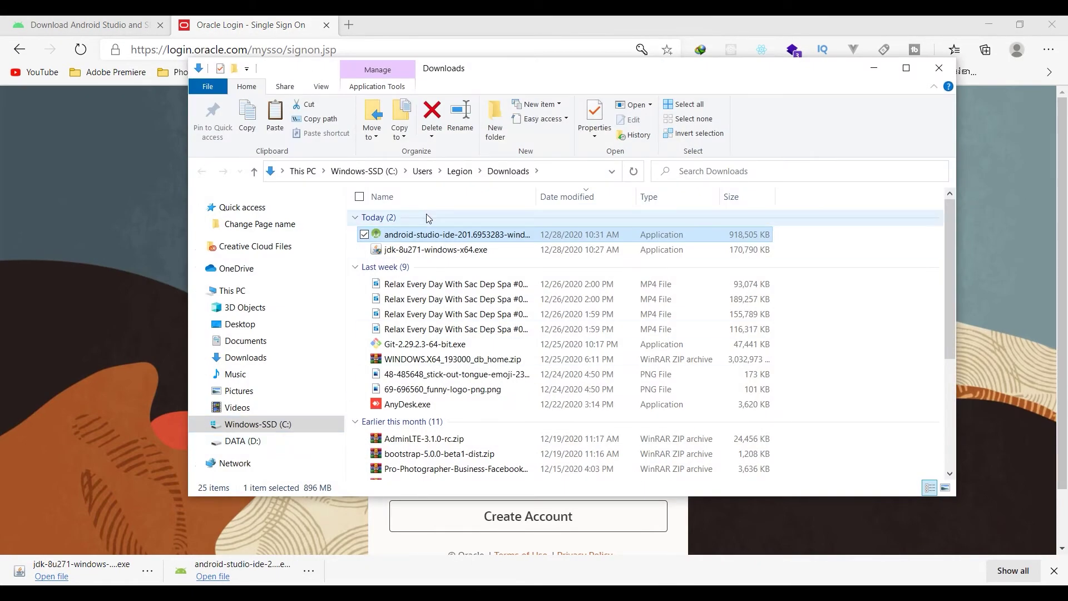
{"action": "right_click", "coordinate": [518, 234]}
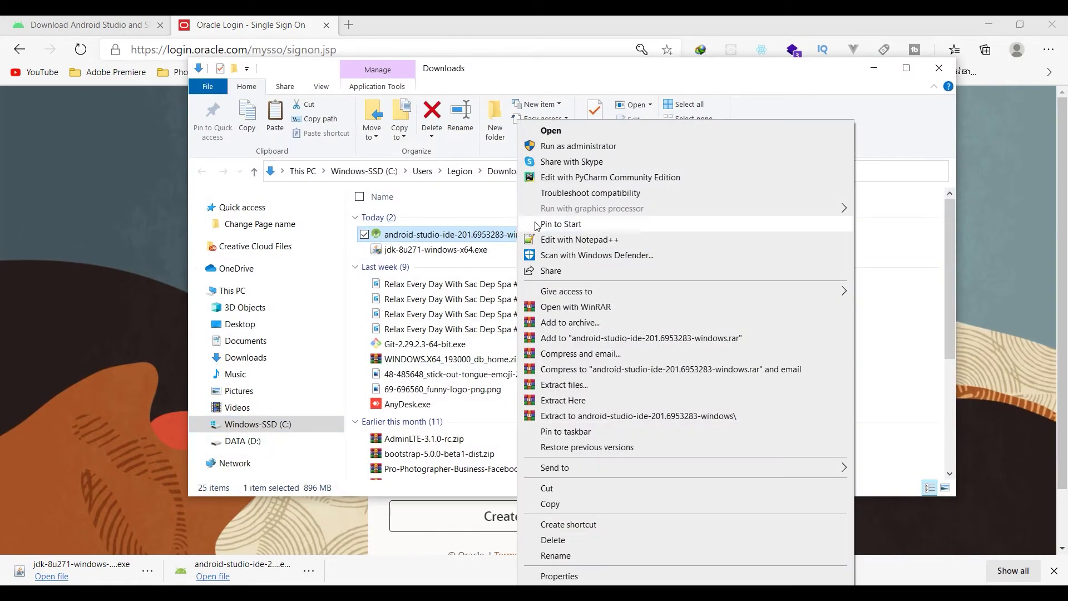
{"action": "left_click", "coordinate": [593, 145]}
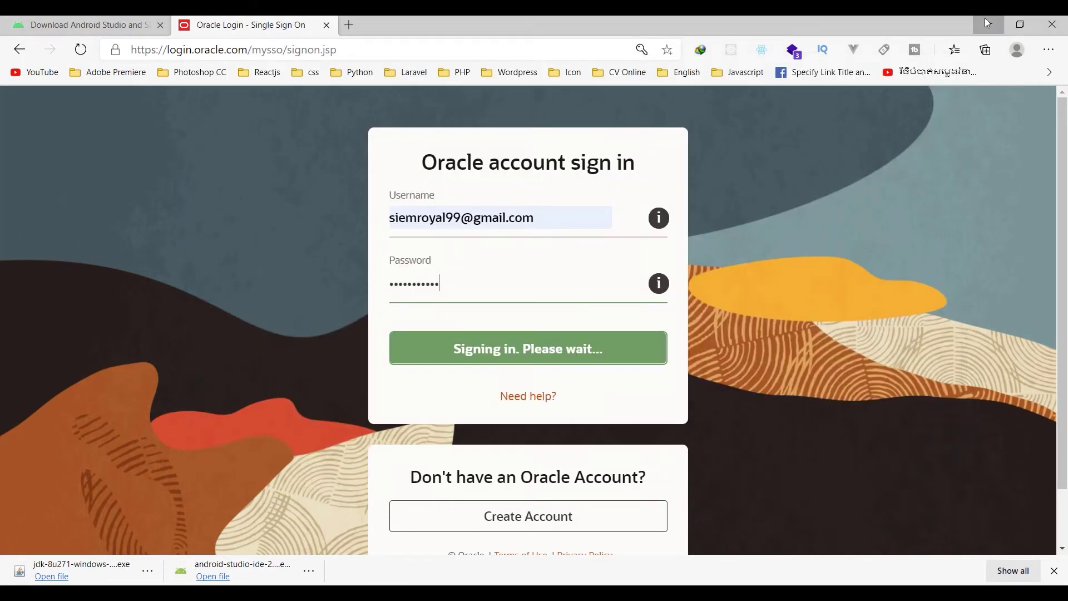
{"action": "left_click", "coordinate": [985, 20]}
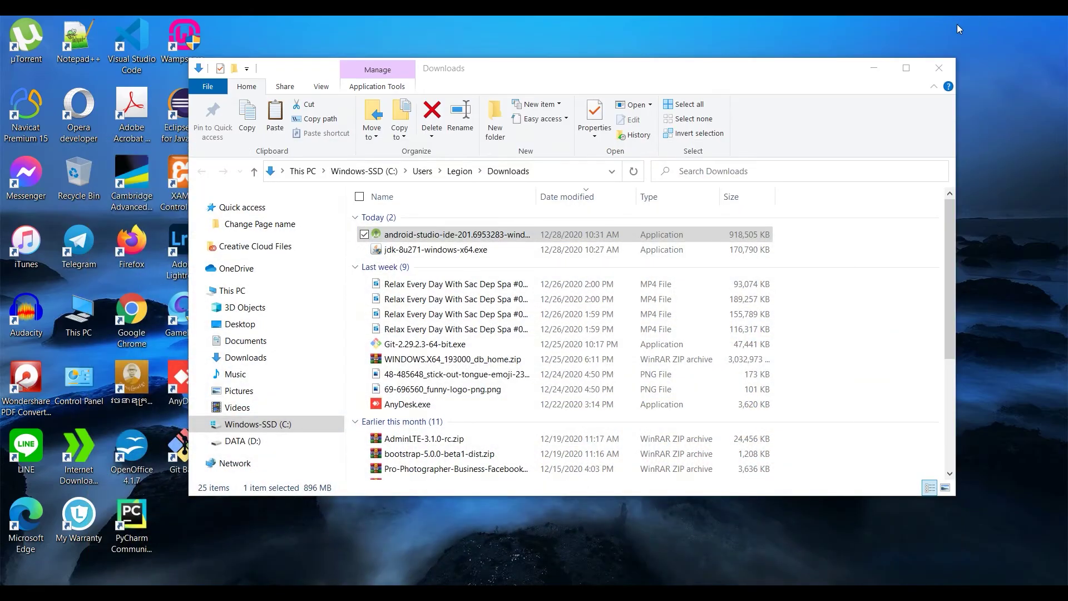
{"action": "left_click", "coordinate": [936, 67]}
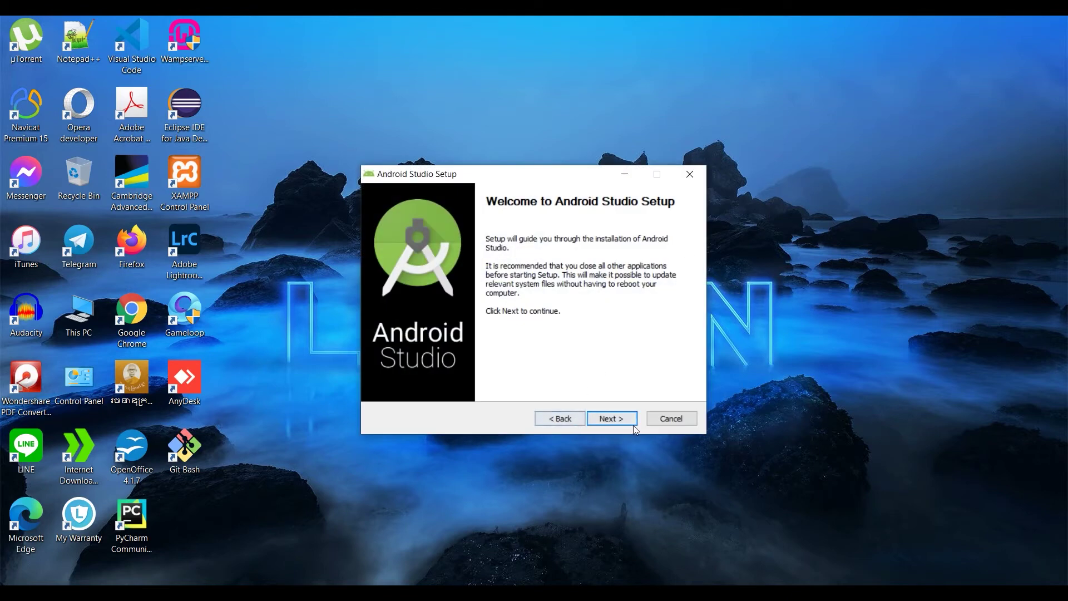
Install Android Studio to C:\Program Files\Android\Android Studio, keeping the default setup options
{"action": "left_click", "coordinate": [627, 422]}
{"action": "left_click", "coordinate": [627, 422]}
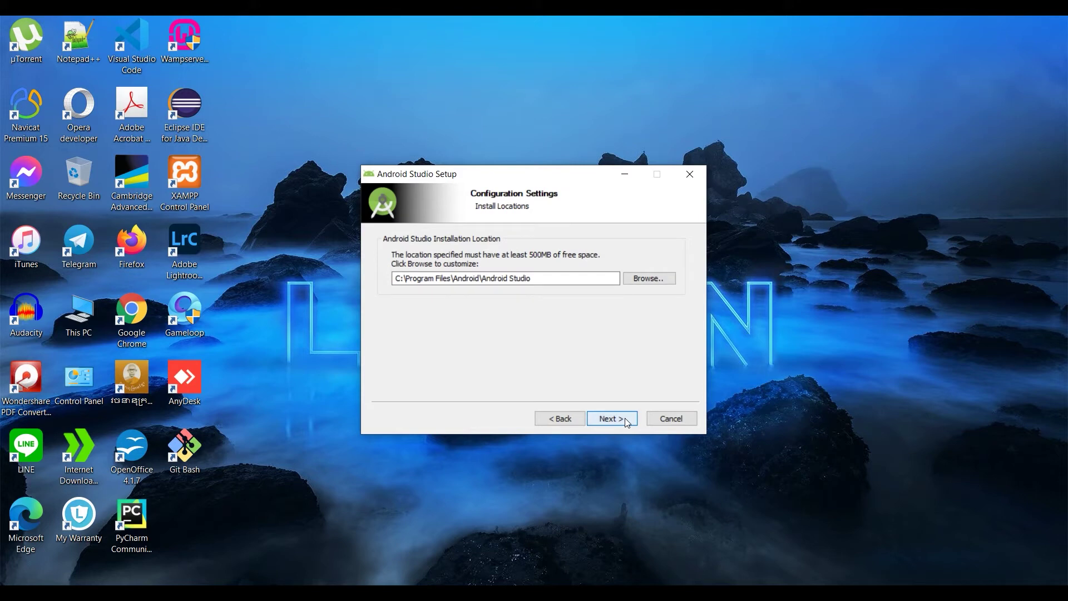
{"action": "left_click", "coordinate": [626, 420]}
{"action": "left_click", "coordinate": [625, 419]}
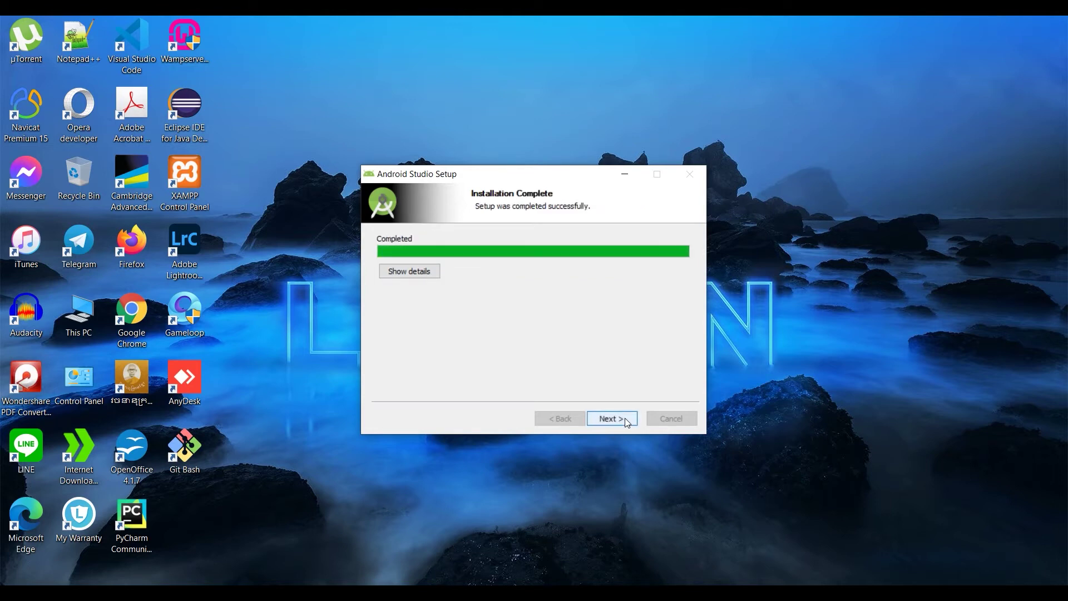
Finish the installer with Android Studio starting, and download the Android SDK and API 30: Android 11.0 (R) components to D:\Android\Sdk
{"action": "left_click", "coordinate": [625, 418]}
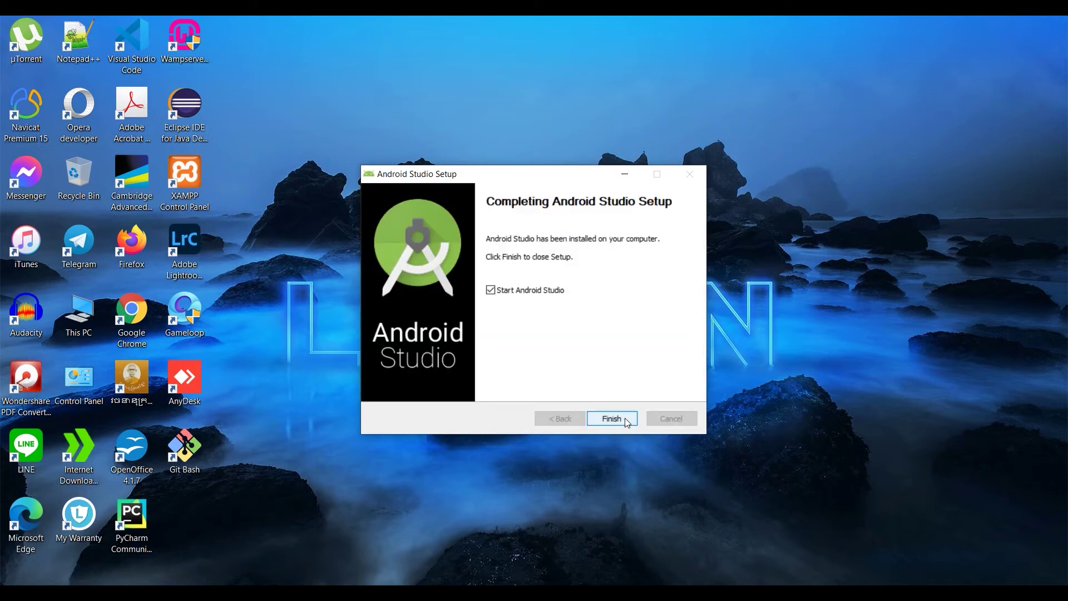
{"action": "left_click", "coordinate": [625, 419]}
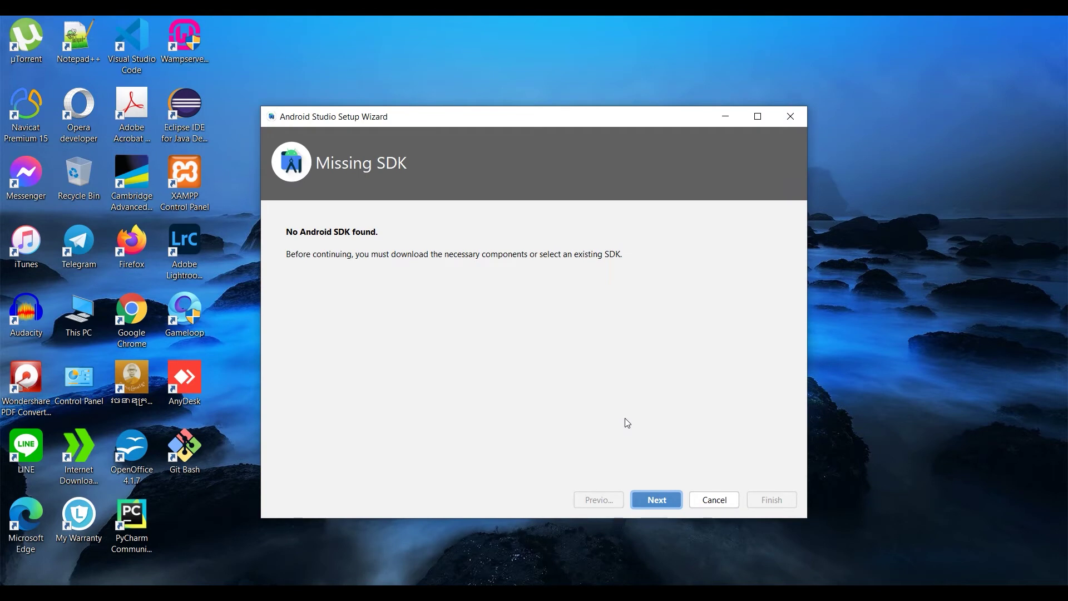
{"action": "left_click", "coordinate": [657, 498]}
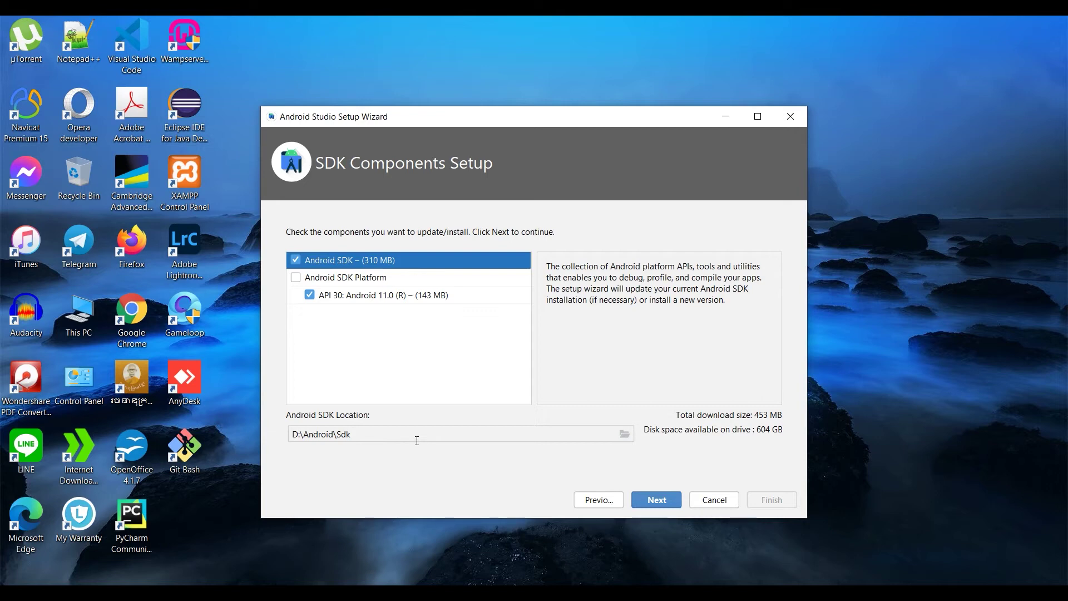
{"action": "left_click", "coordinate": [660, 500]}
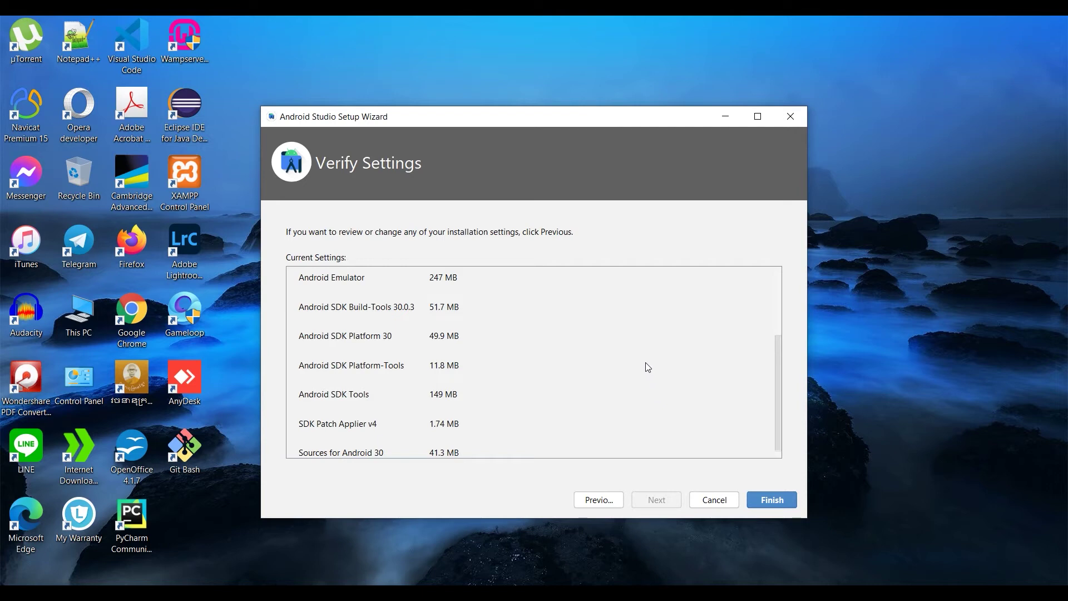
{"action": "scroll", "coordinate": [648, 378], "scroll_direction": "down", "scroll_amount": 1}
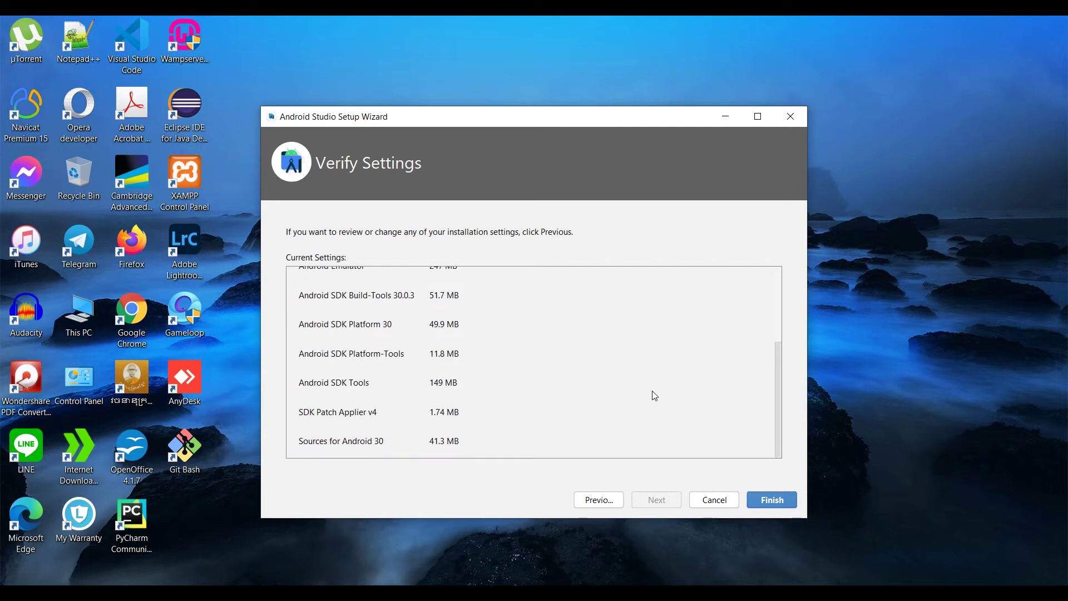
{"action": "left_click", "coordinate": [756, 493]}
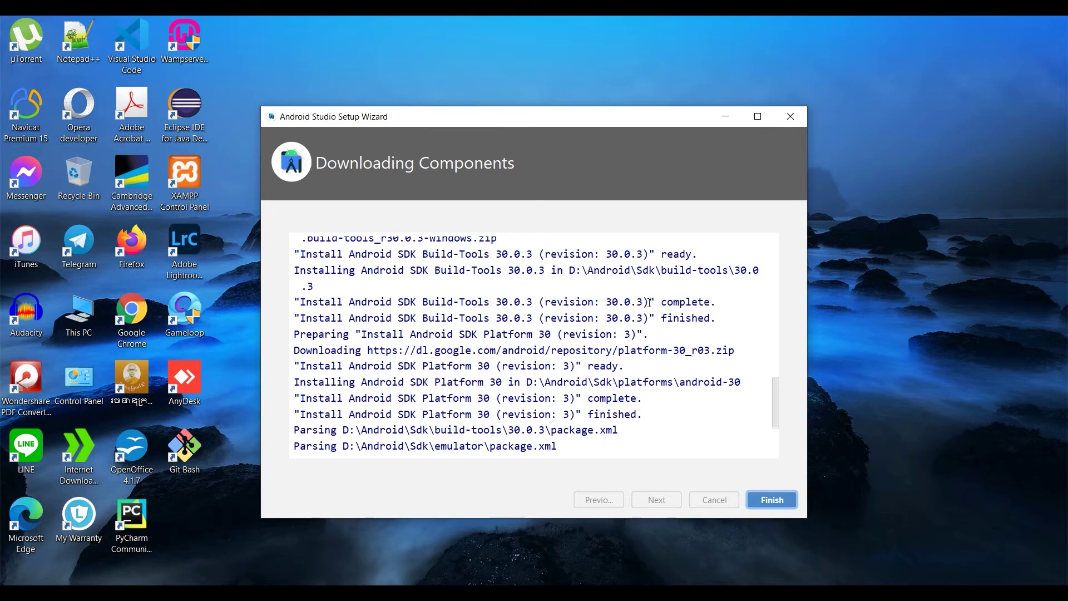
{"action": "left_click", "coordinate": [785, 508]}
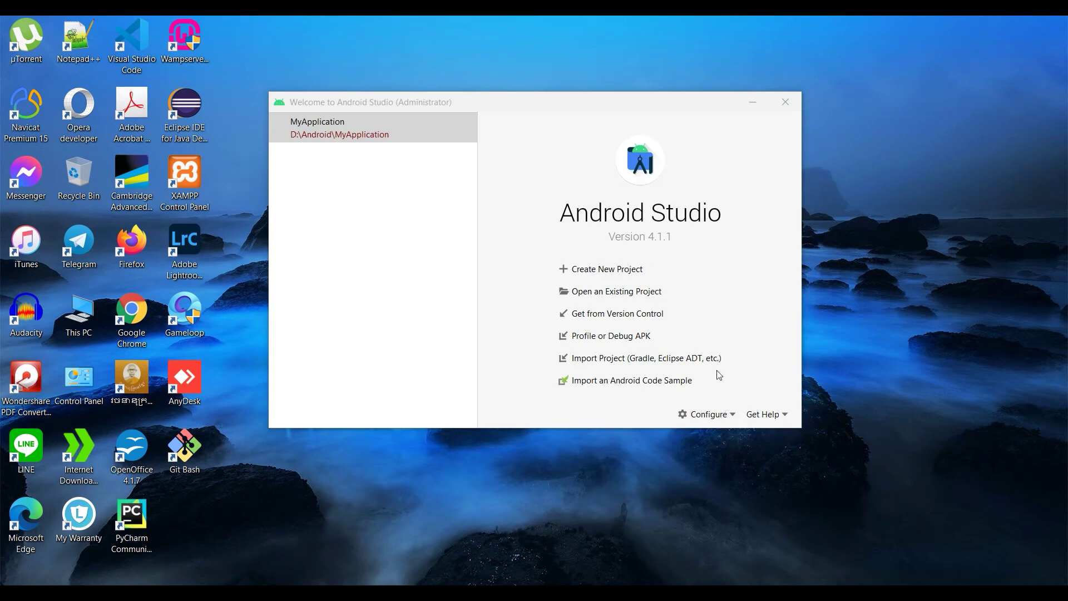
Remove MyApplication from the recent projects and start a new project from the Empty Activity template
{"action": "left_click", "coordinate": [464, 128]}
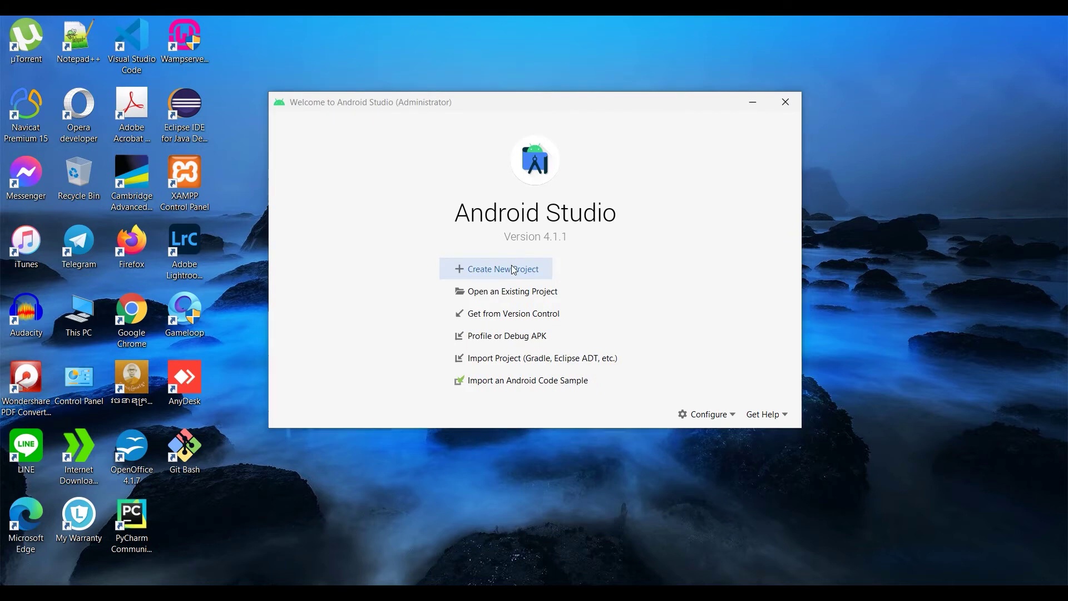
{"action": "left_click", "coordinate": [513, 271]}
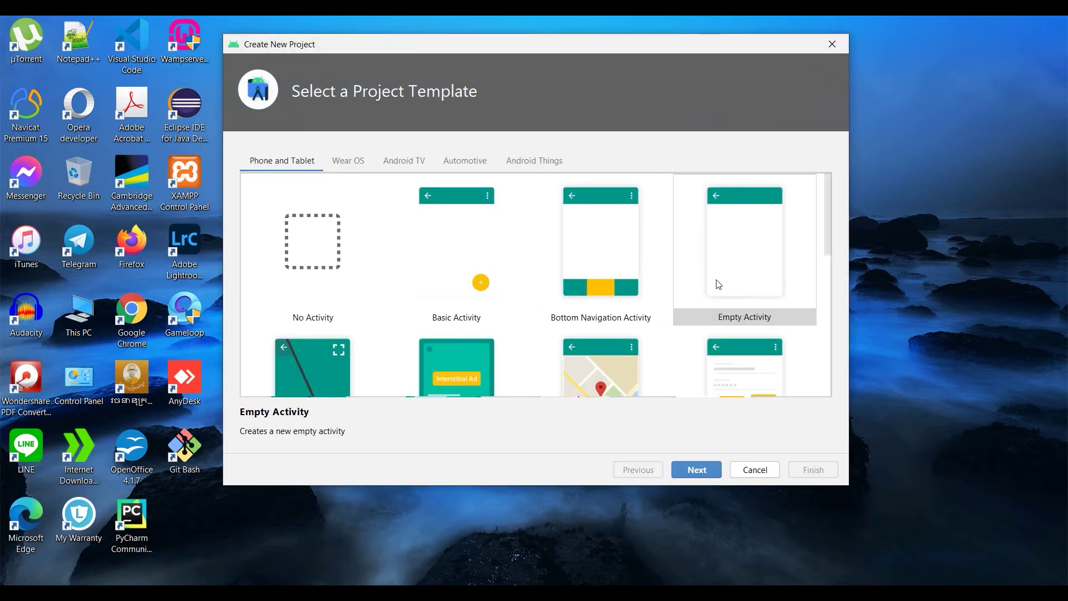
{"action": "left_click", "coordinate": [702, 472]}
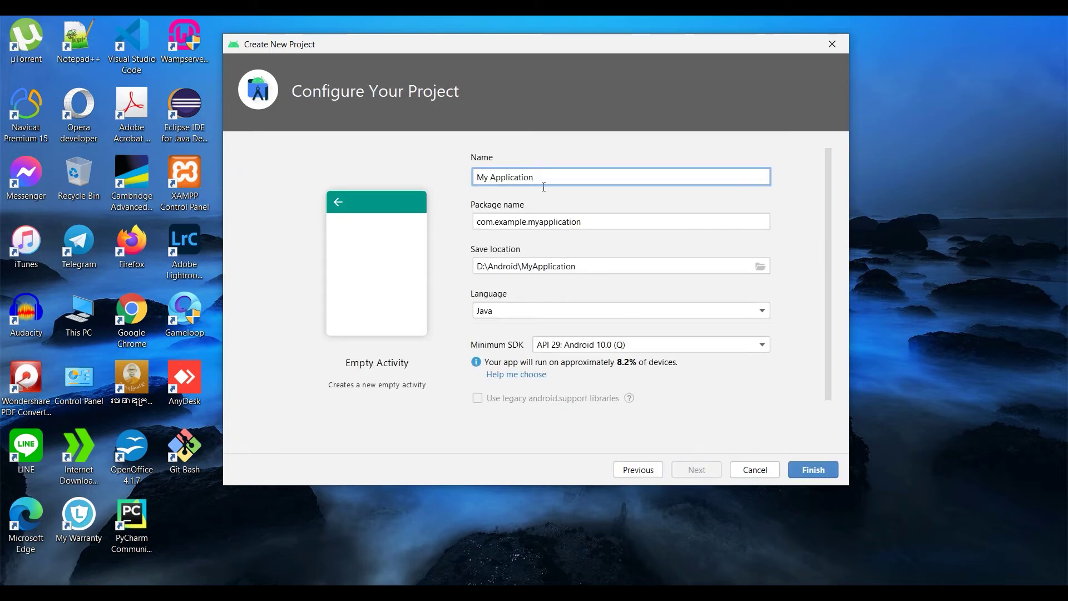
Name the new project AndroidBeginner and keep Java as its language
{"action": "key", "text": "ctrl+a"}
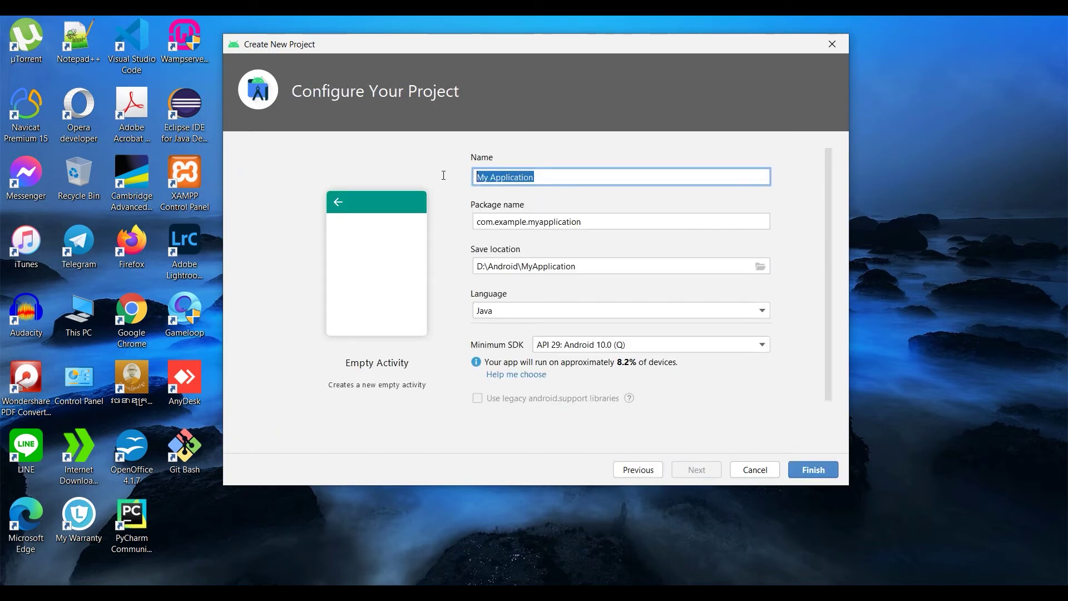
{"action": "type", "text": "Android"}
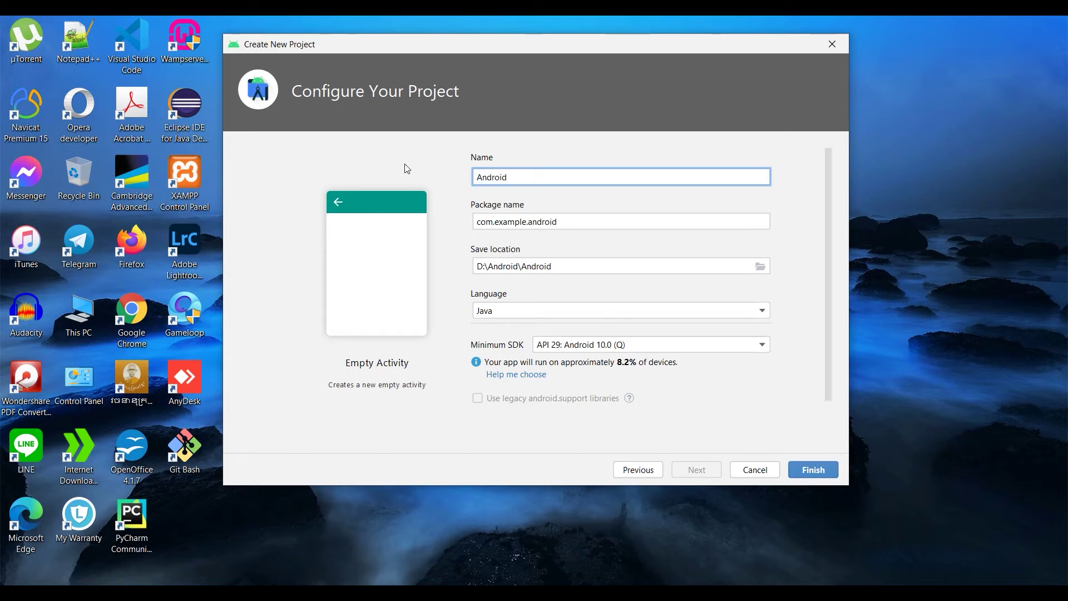
{"action": "type", "text": "Beginner"}
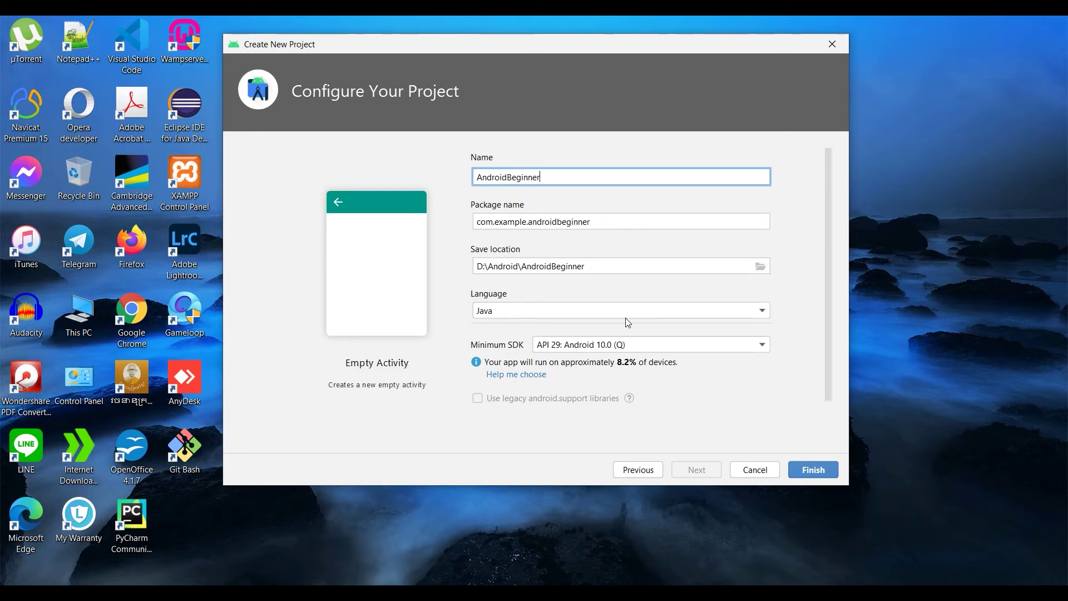
{"action": "left_click", "coordinate": [529, 312]}
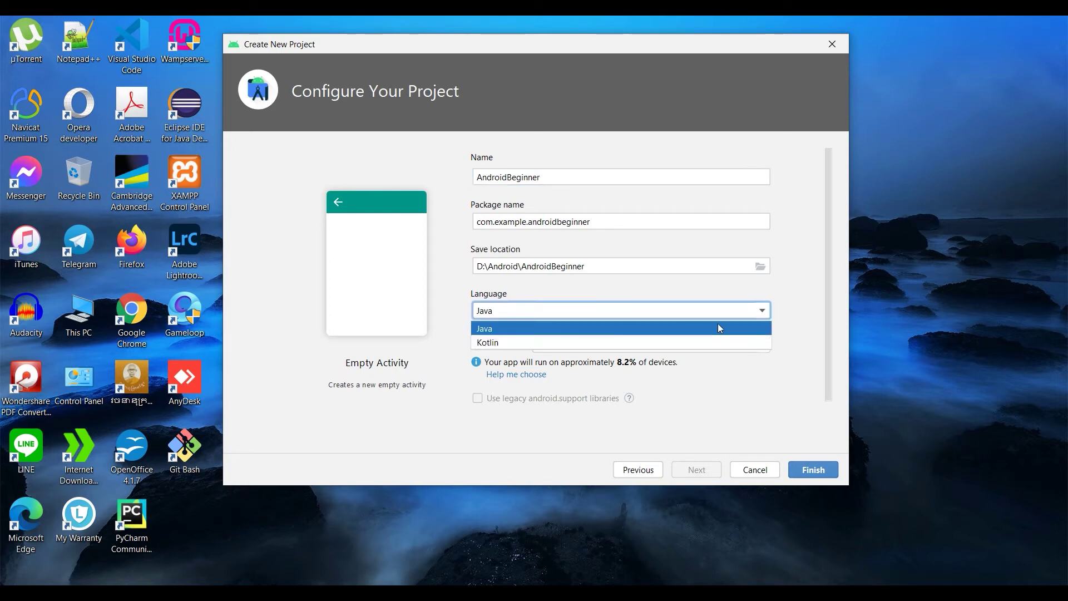
{"action": "left_click", "coordinate": [779, 304]}
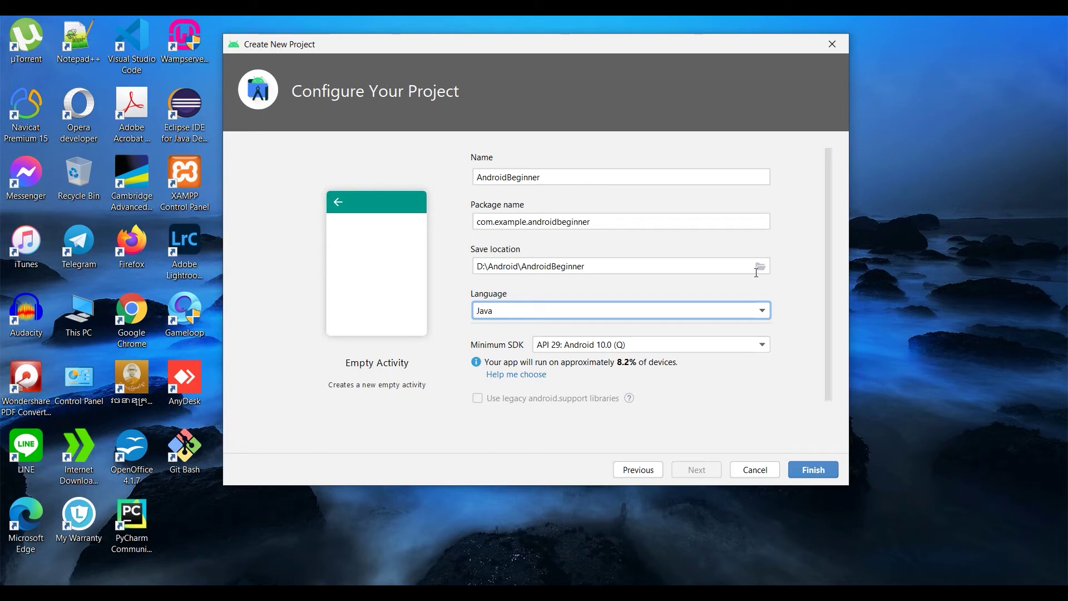
Set the project's save location to D:\Android, create the project, and maximize its window
{"action": "left_click", "coordinate": [760, 266]}
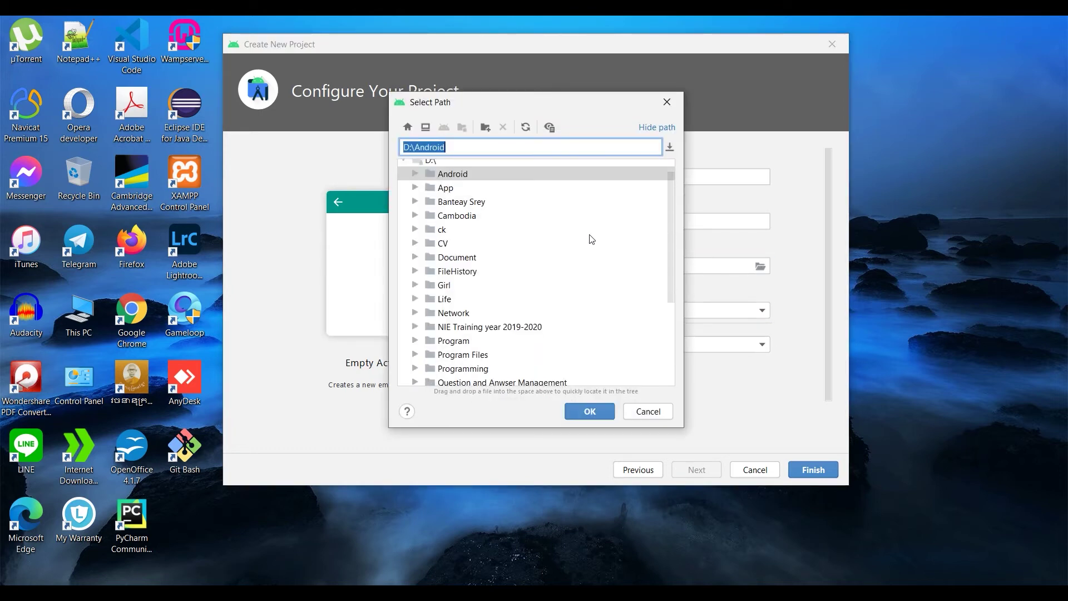
{"action": "scroll", "coordinate": [591, 239], "scroll_direction": "down", "scroll_amount": 5}
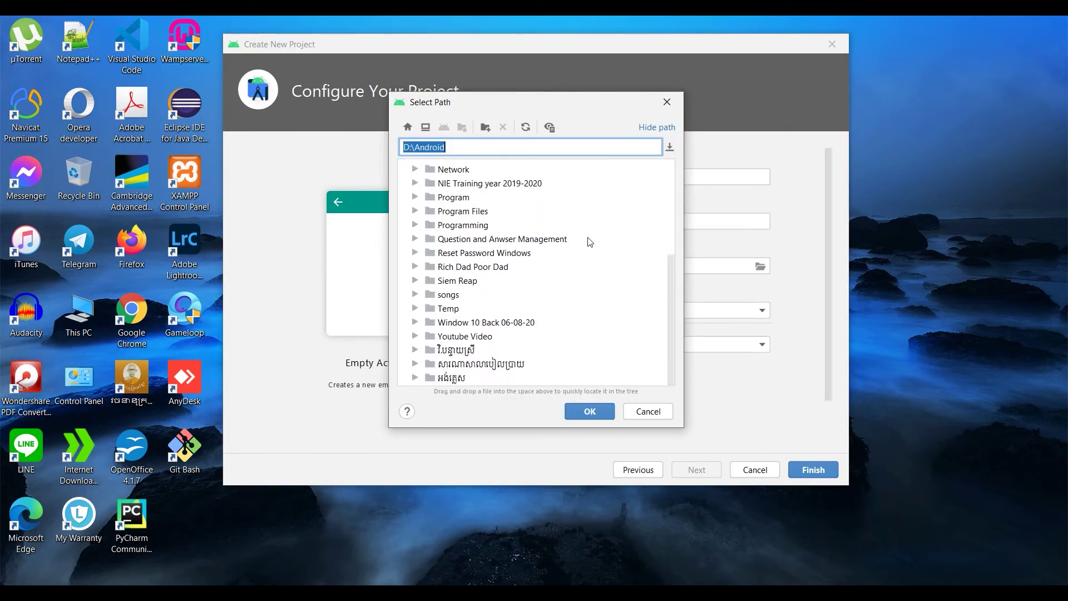
{"action": "scroll", "coordinate": [472, 295], "scroll_direction": "up", "scroll_amount": 3}
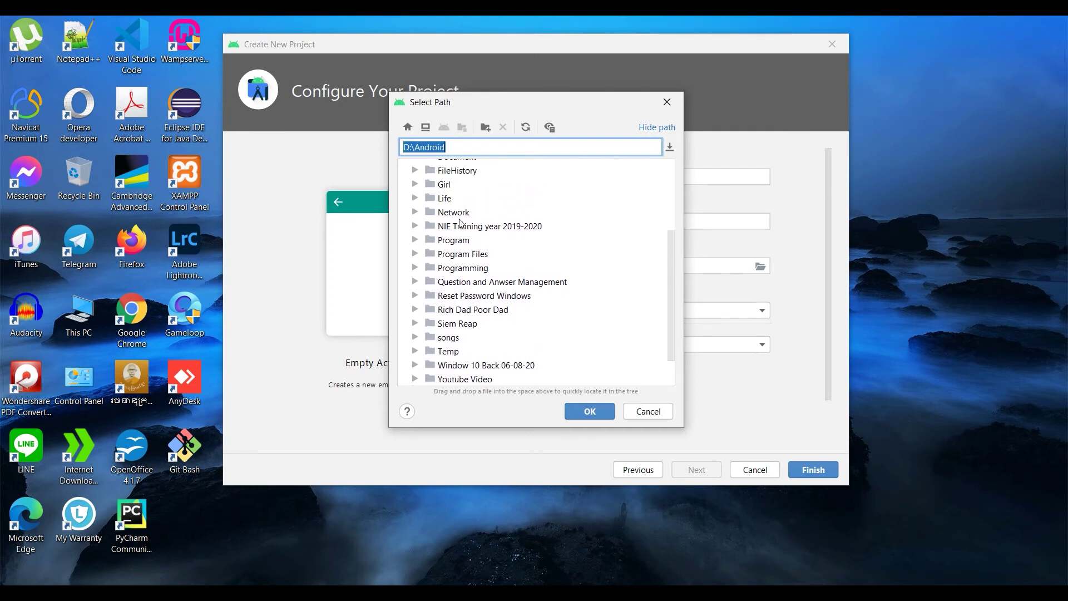
{"action": "scroll", "coordinate": [459, 223], "scroll_direction": "up", "scroll_amount": 3}
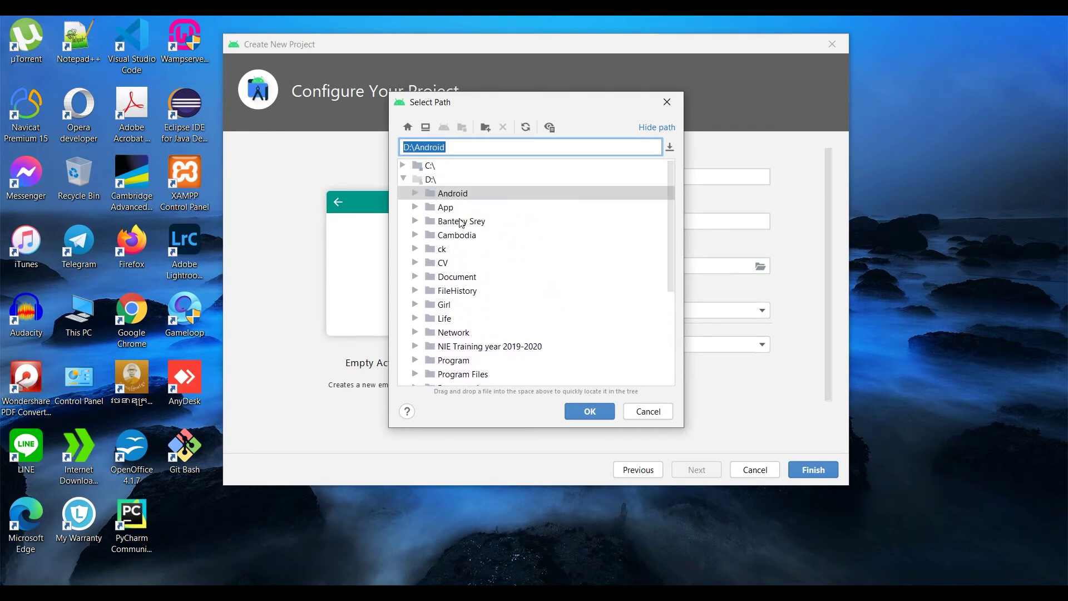
{"action": "left_click", "coordinate": [421, 195]}
{"action": "left_click", "coordinate": [419, 196]}
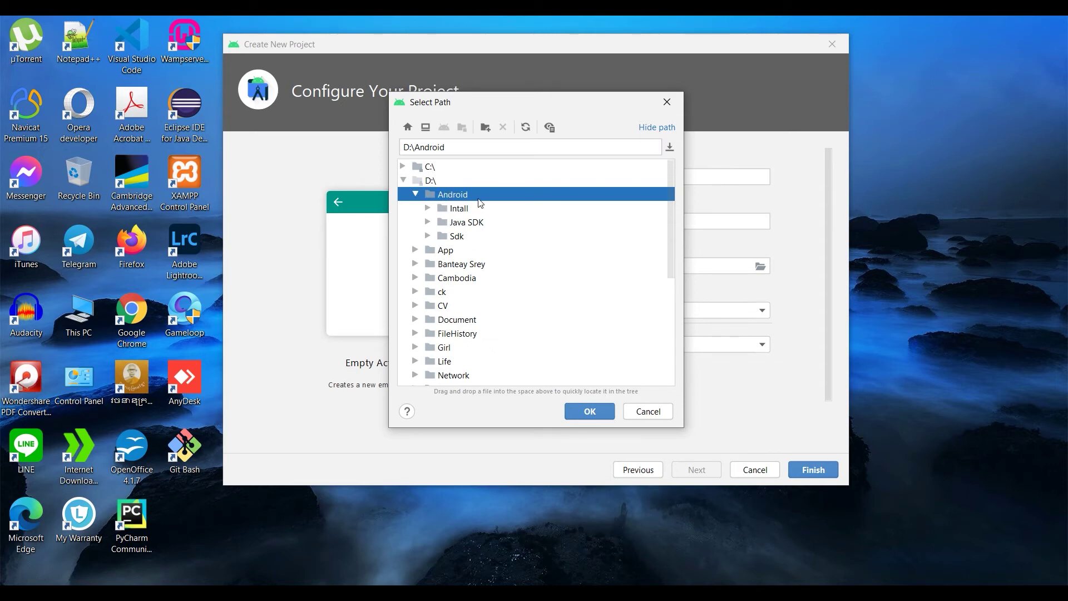
{"action": "left_click", "coordinate": [591, 412]}
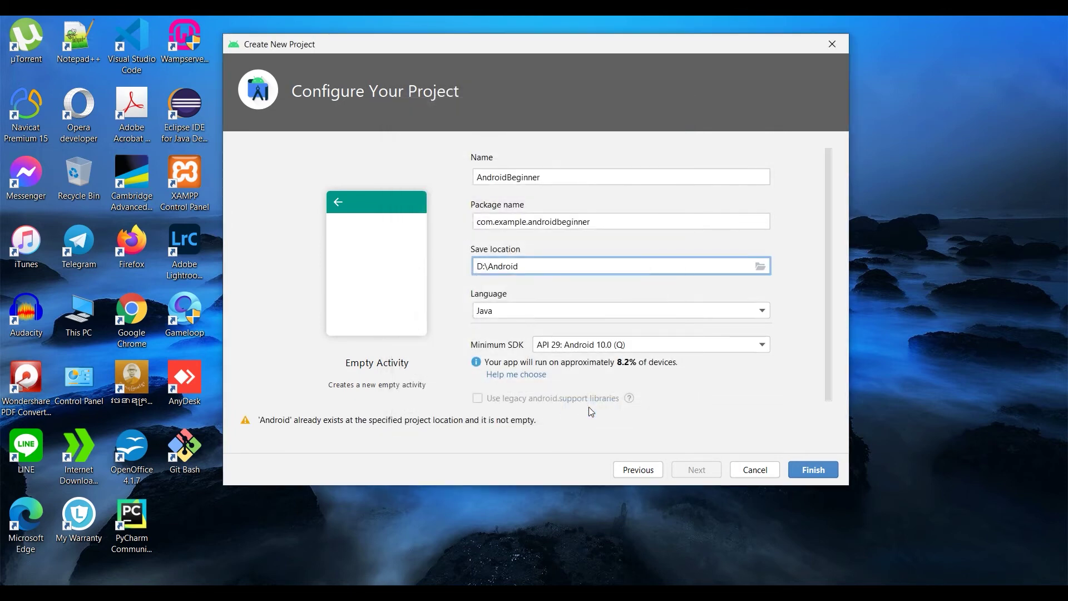
{"action": "left_click", "coordinate": [806, 469]}
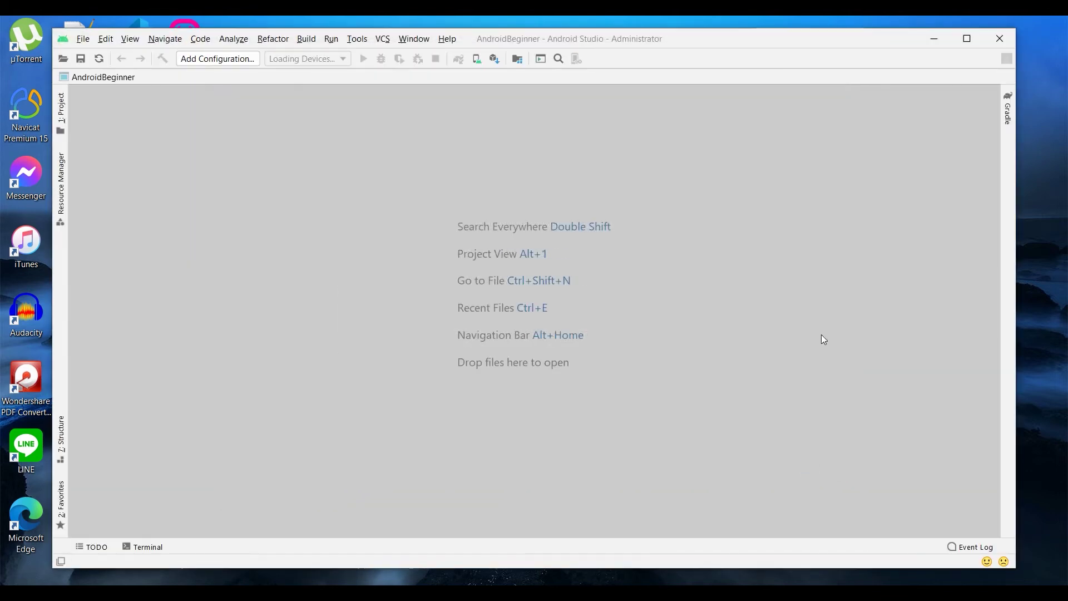
{"action": "left_click", "coordinate": [968, 44]}
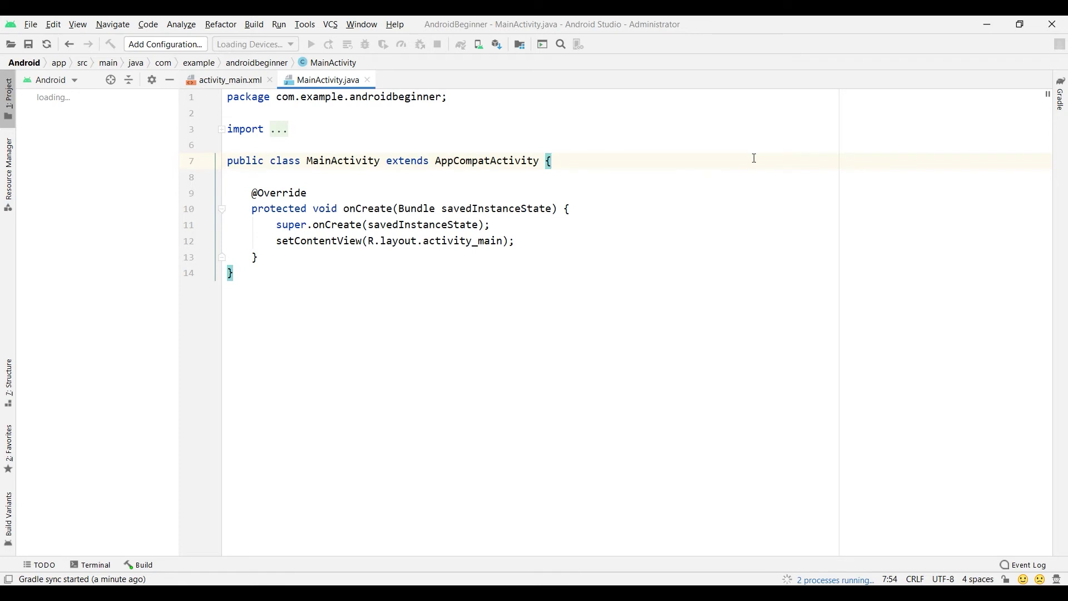
Open the Android SDK page of the system settings and examine the SDK location
{"action": "left_click", "coordinate": [29, 25]}
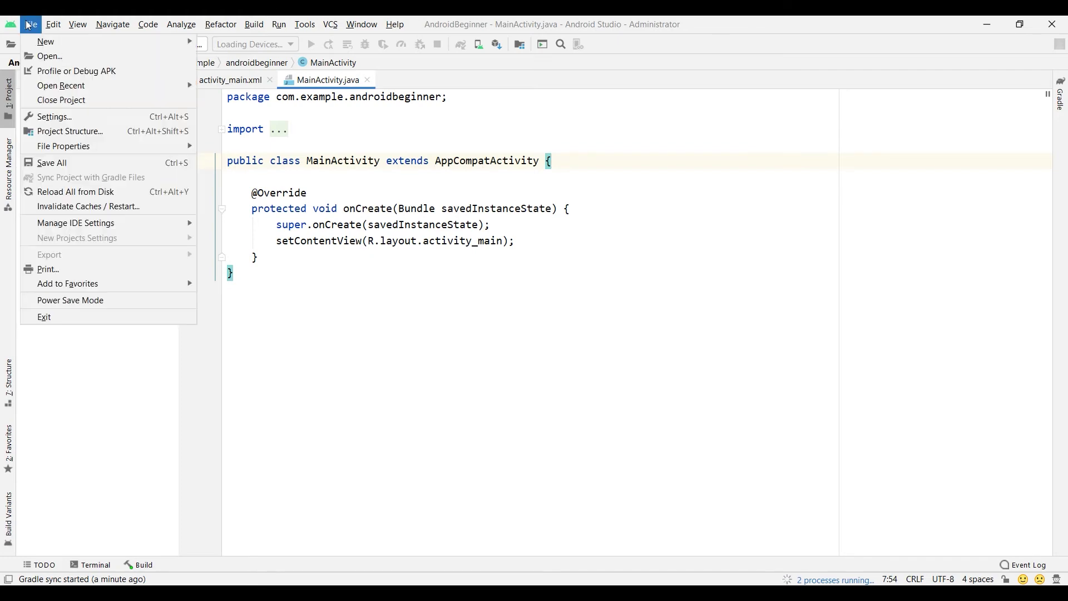
{"action": "left_click", "coordinate": [77, 116]}
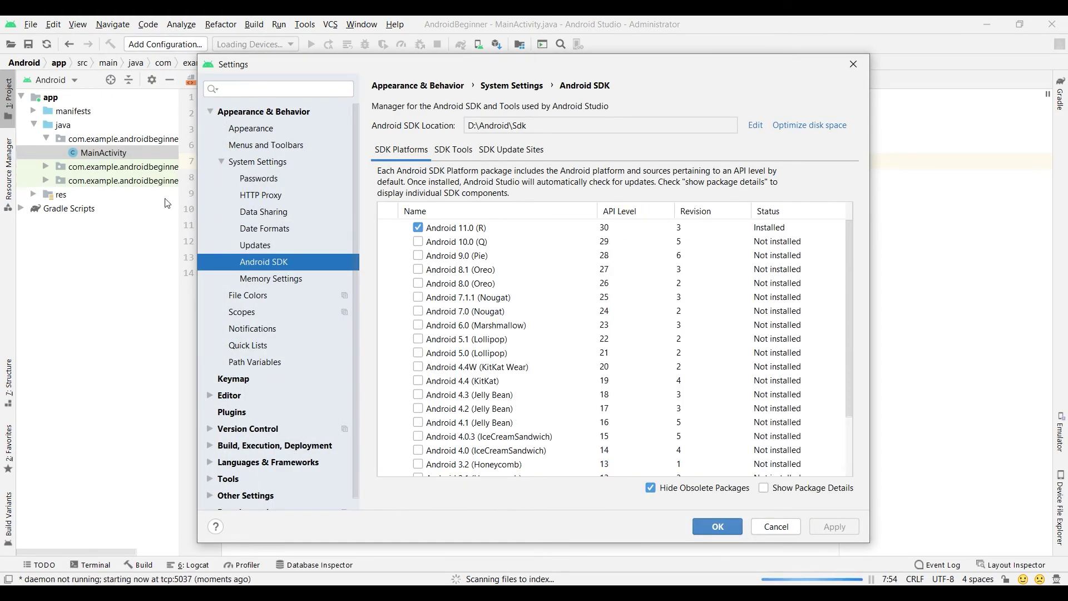
{"action": "left_click", "coordinate": [209, 116]}
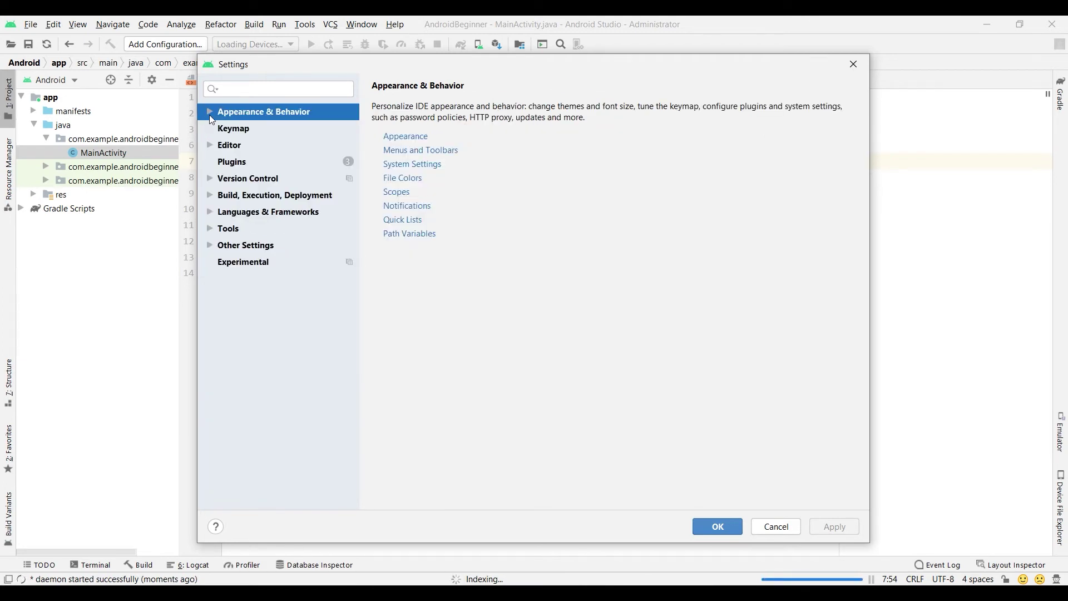
{"action": "left_click", "coordinate": [209, 115]}
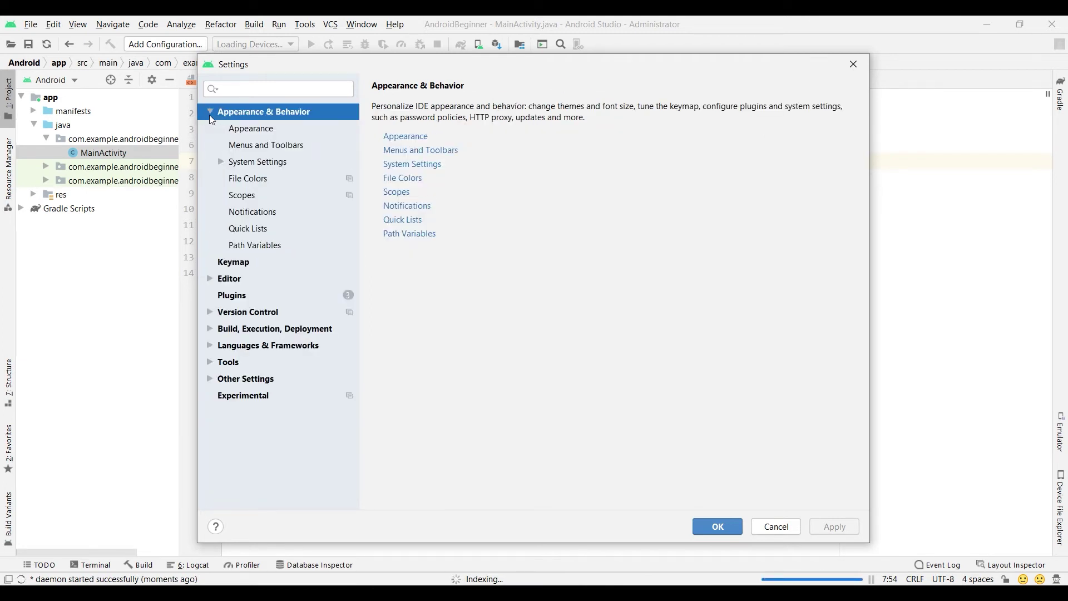
{"action": "left_click", "coordinate": [224, 162]}
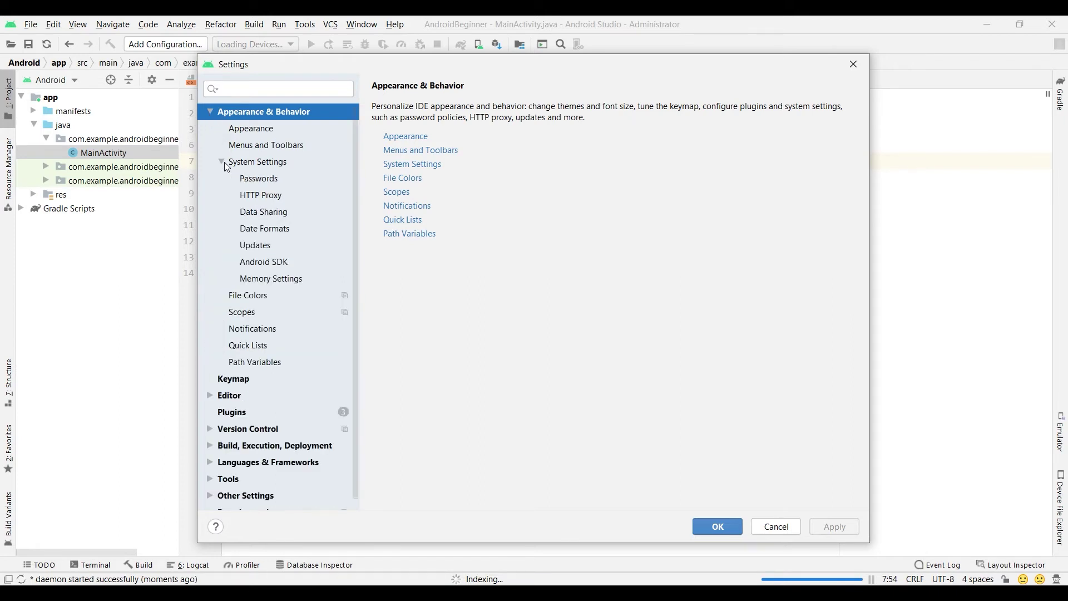
{"action": "left_click", "coordinate": [266, 266]}
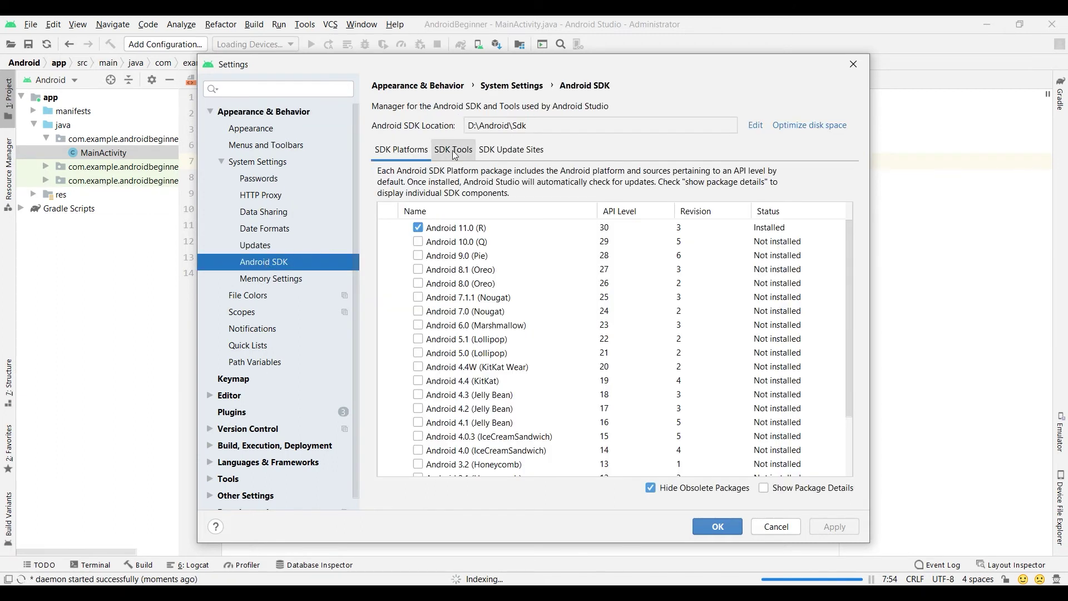
{"action": "left_click", "coordinate": [672, 129]}
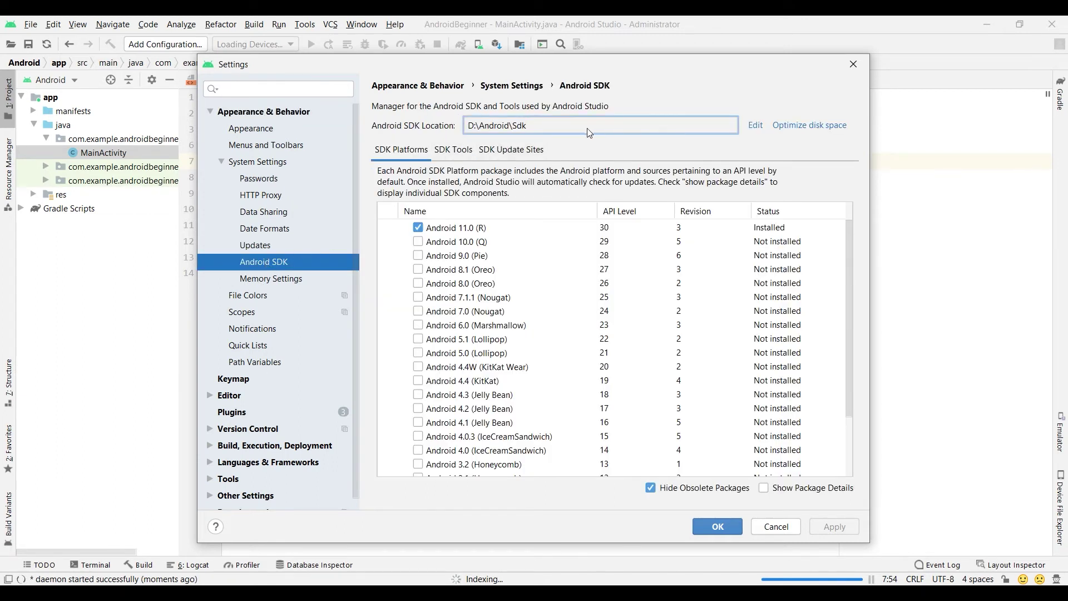
{"action": "left_click_drag", "start_coordinate": [549, 131], "coordinate": [462, 119]}
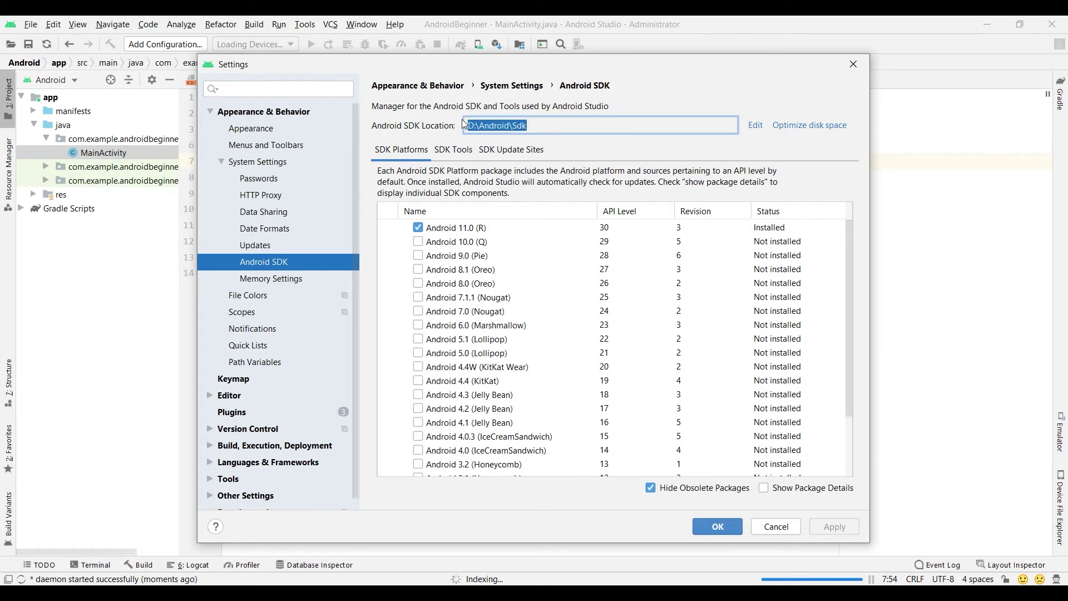
Run the SDK setup for the D:\Android\Sdk location, finish it, and confirm the settings
{"action": "left_click", "coordinate": [761, 124]}
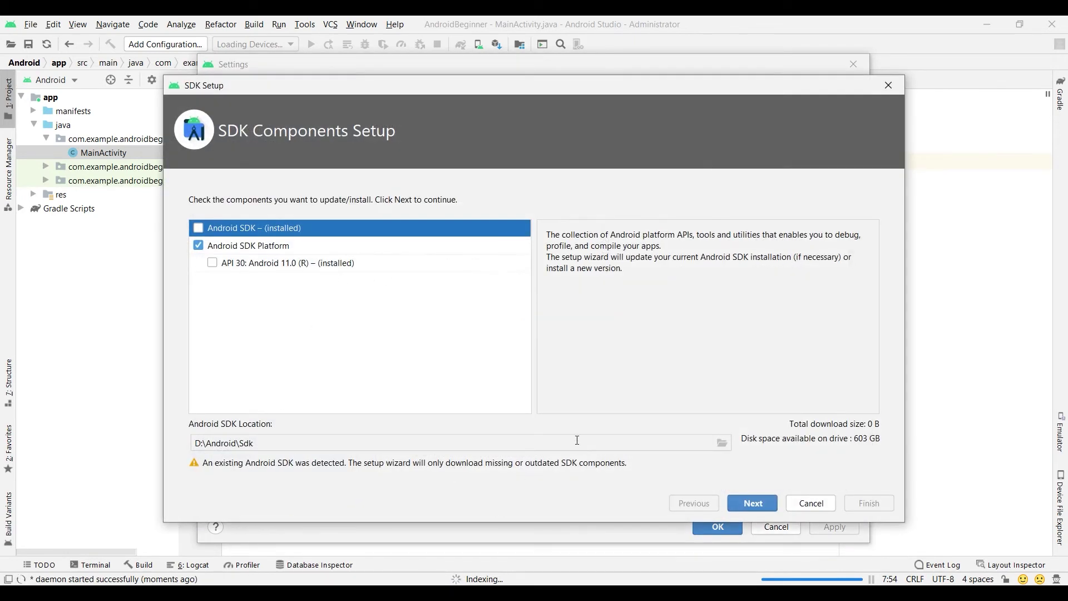
{"action": "left_click", "coordinate": [721, 443]}
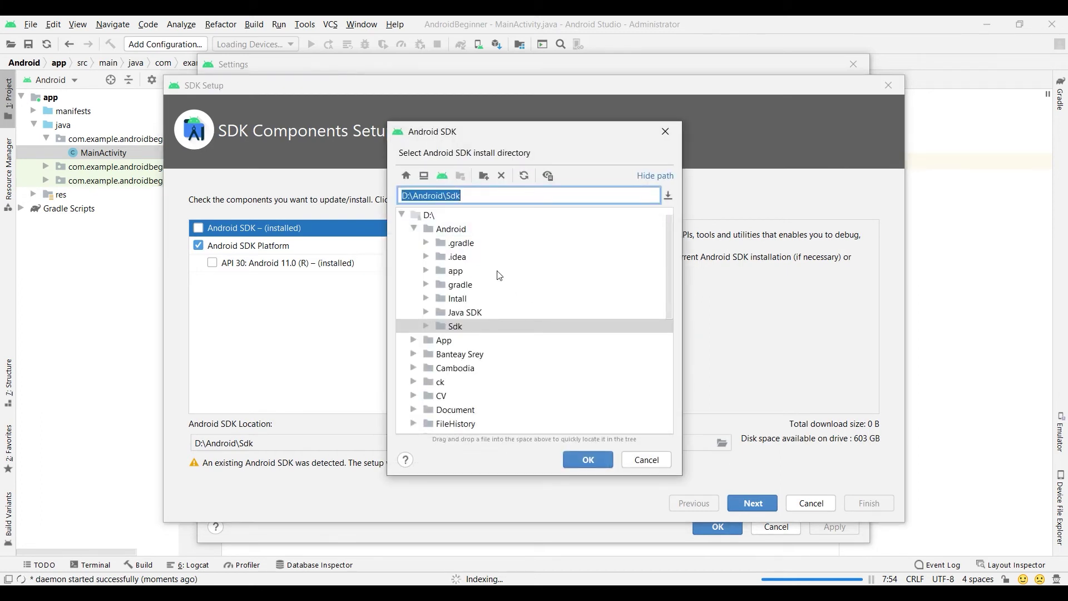
{"action": "left_click", "coordinate": [579, 463]}
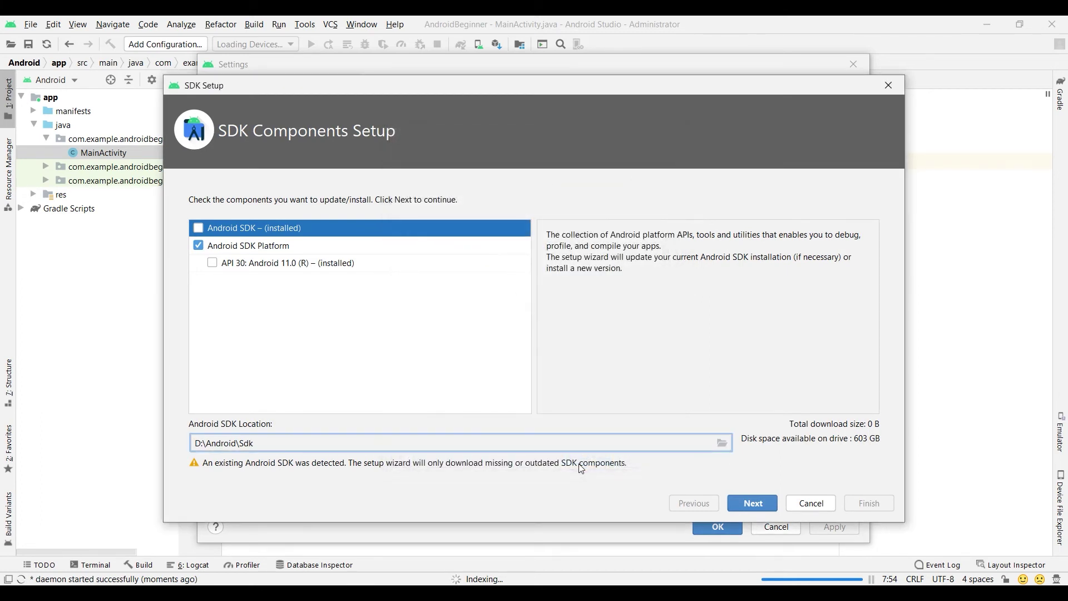
{"action": "left_click", "coordinate": [760, 504]}
{"action": "left_click", "coordinate": [761, 504]}
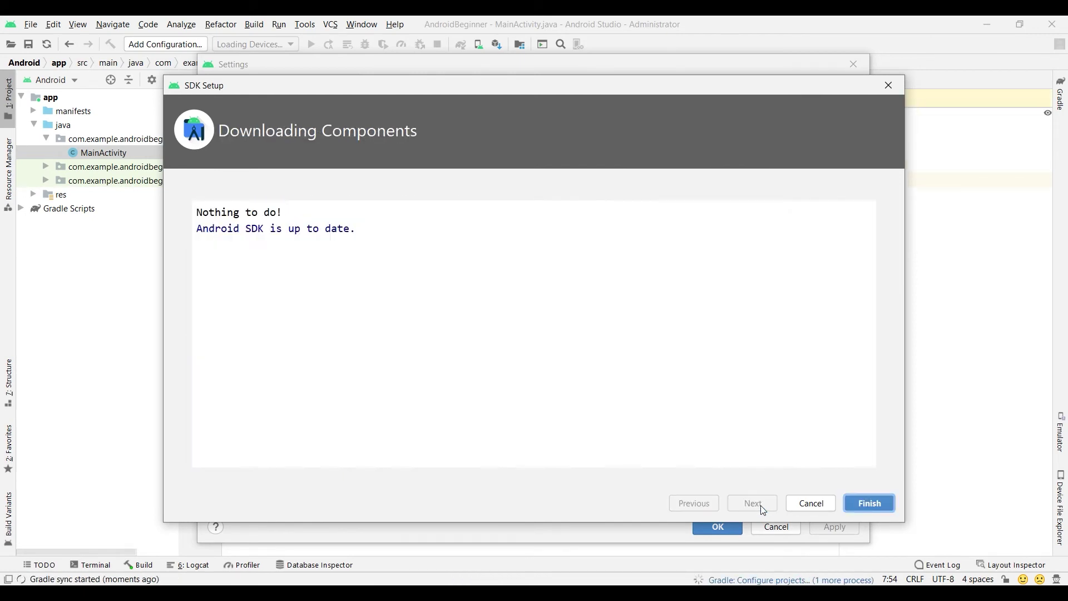
{"action": "left_click", "coordinate": [869, 504]}
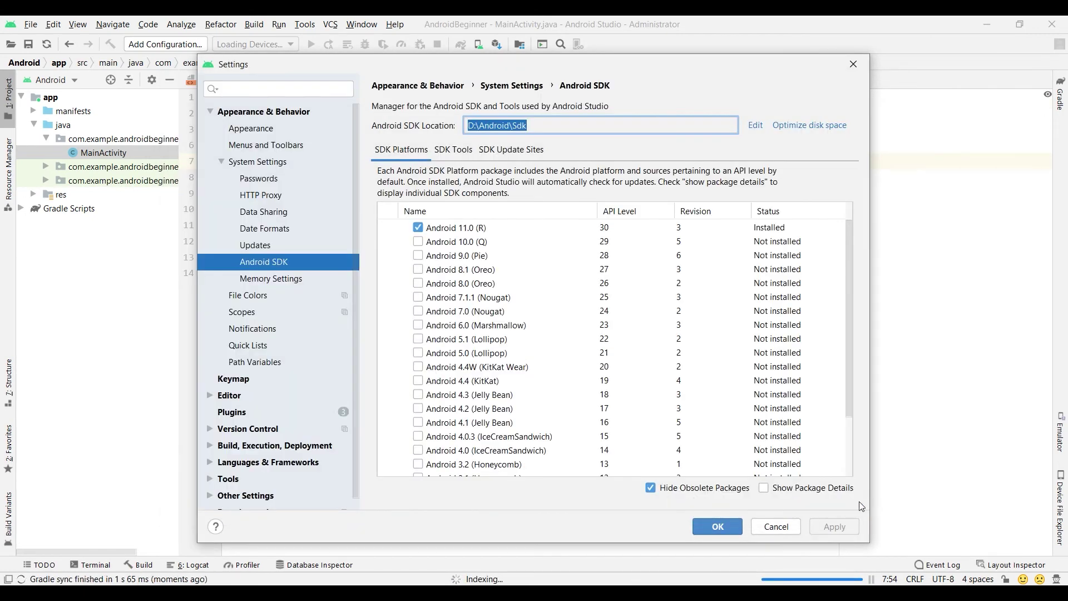
{"action": "left_click", "coordinate": [719, 528]}
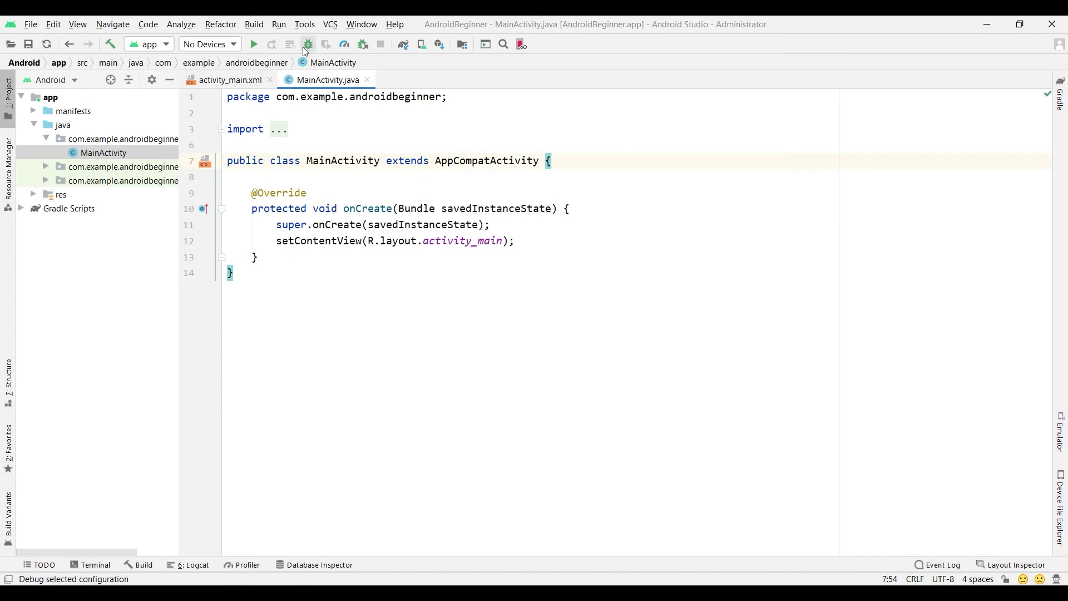
Open the list of available development tools
{"action": "left_click", "coordinate": [305, 24]}
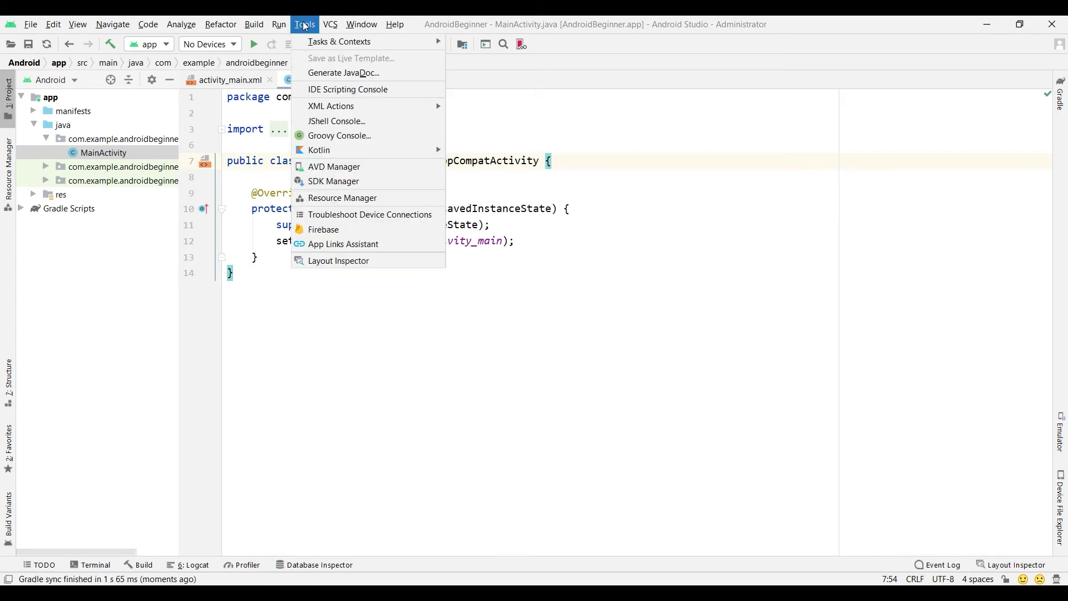